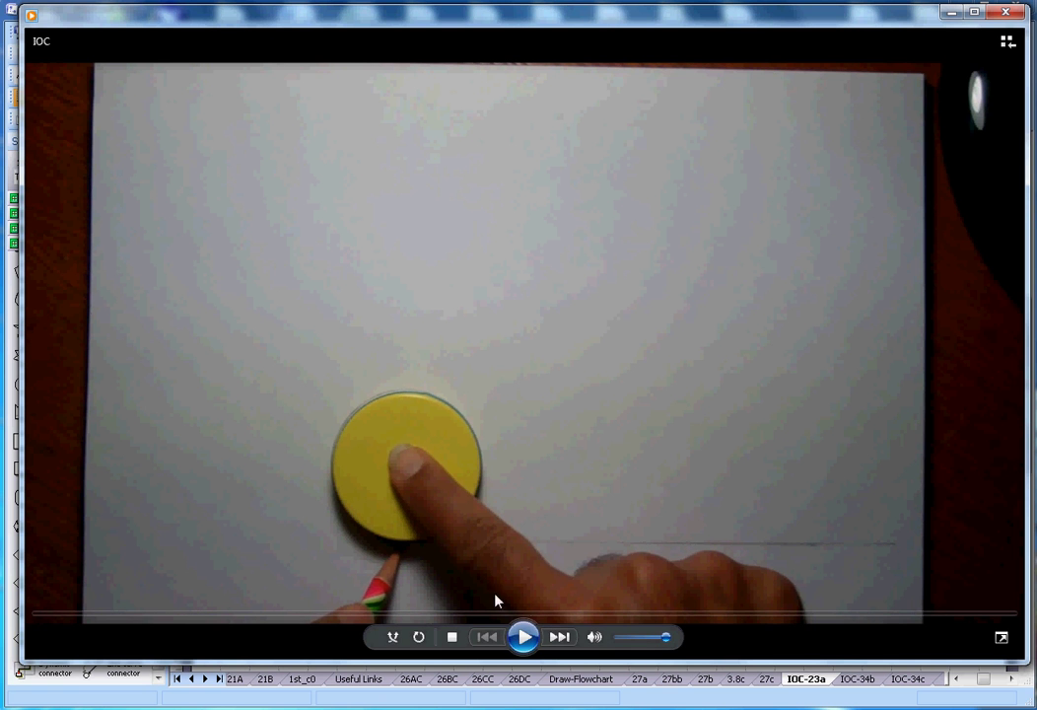
Play the IOC video showing the yellow disc and pencil on paper
click(523, 637)
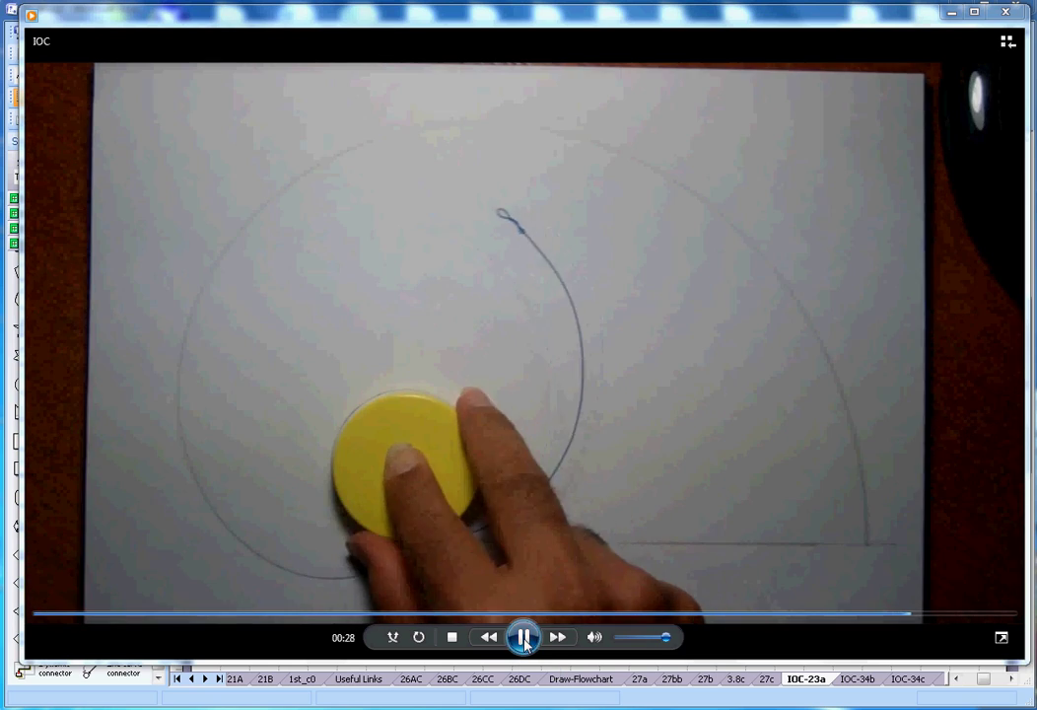
Pause the IOC video at 00:28 once the involute is traced, then minimize the player
click(524, 637)
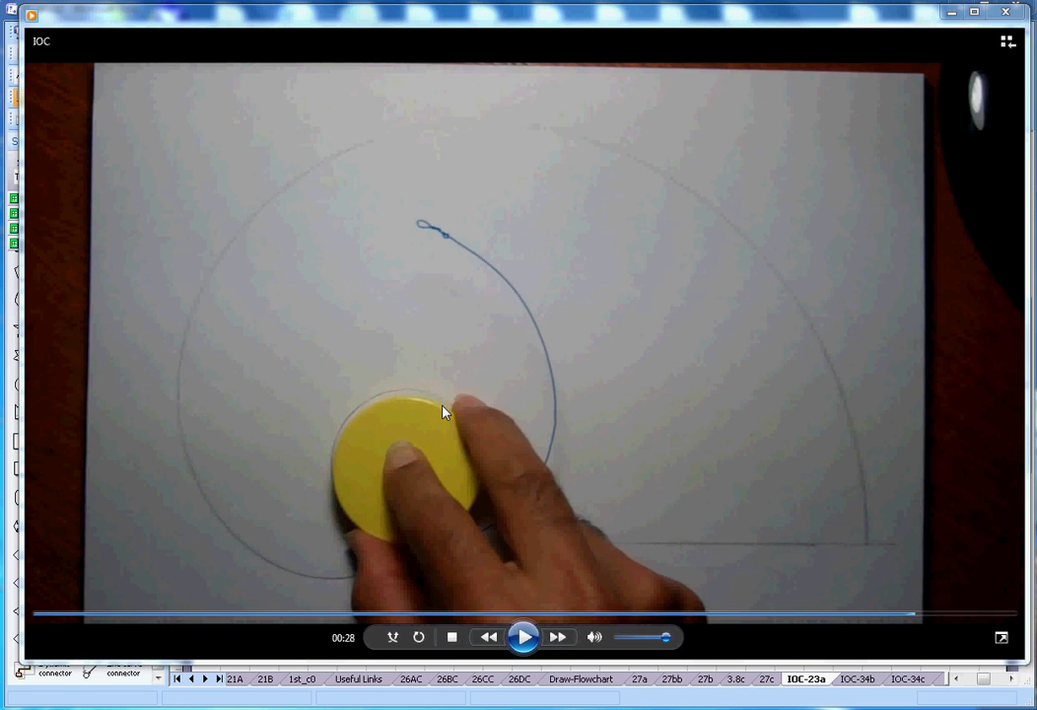
click(951, 12)
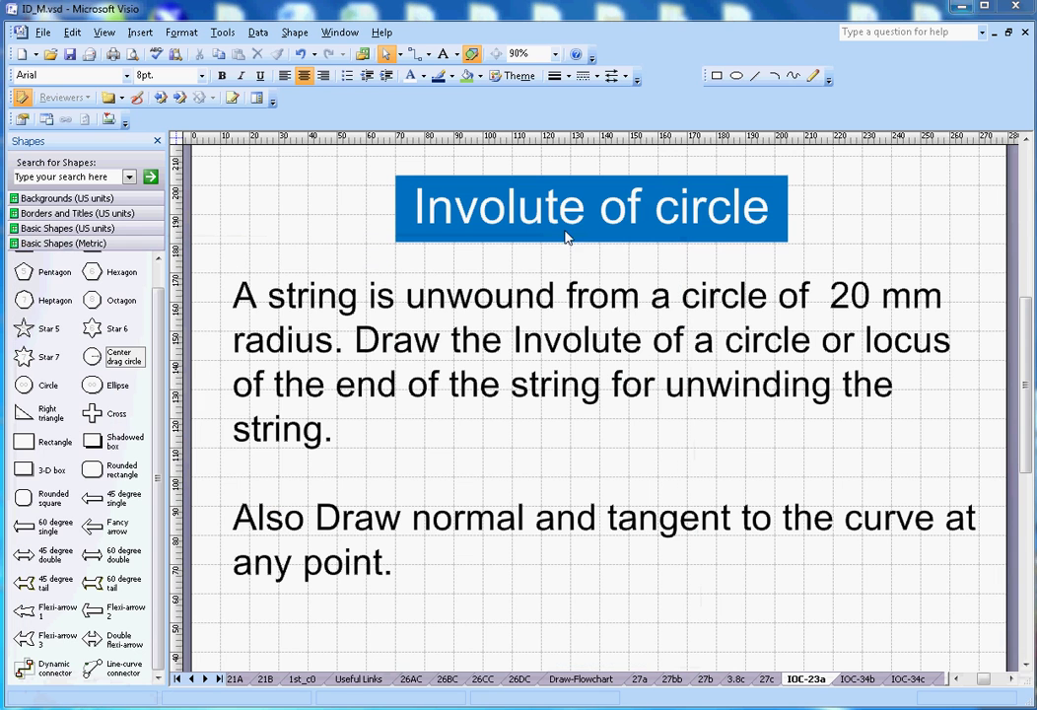
Go to page IOC-34b with the 12-division circle involute construction
click(861, 681)
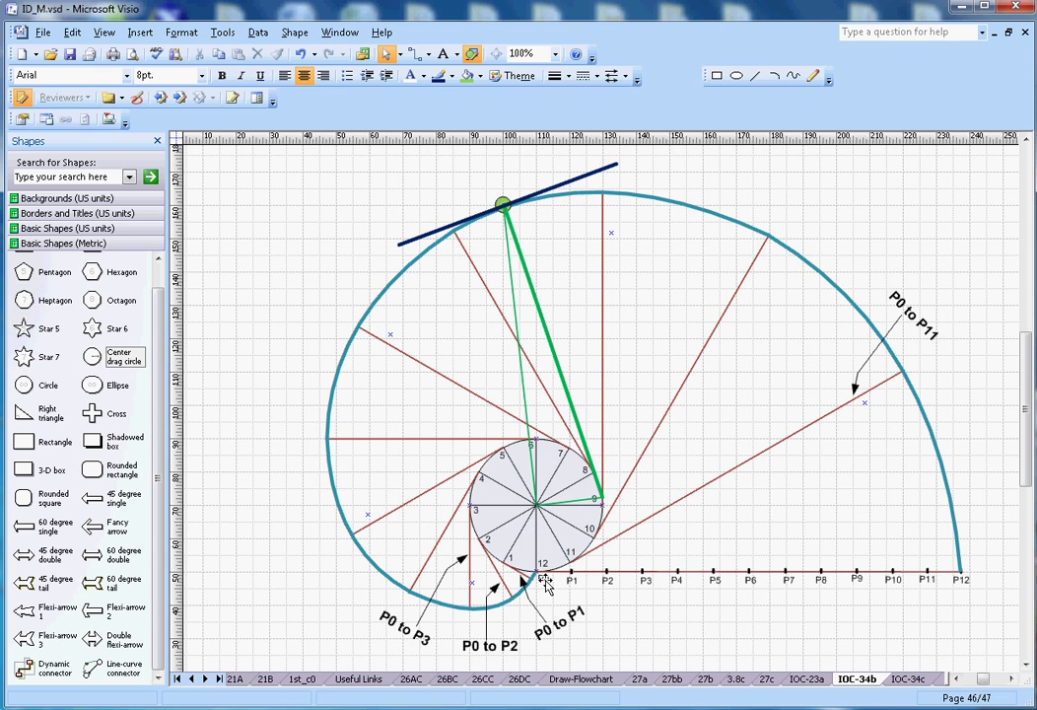
Make the P0–P12 baseline a thick brown line, then return to page IOC-23a
click(641, 576)
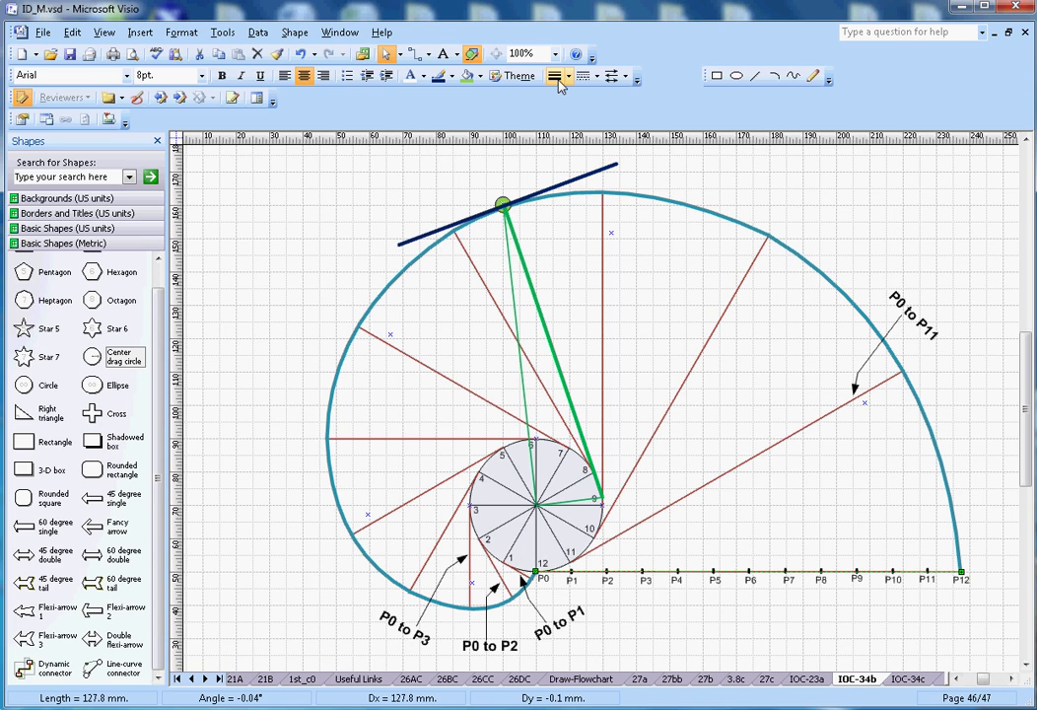
click(439, 76)
click(569, 77)
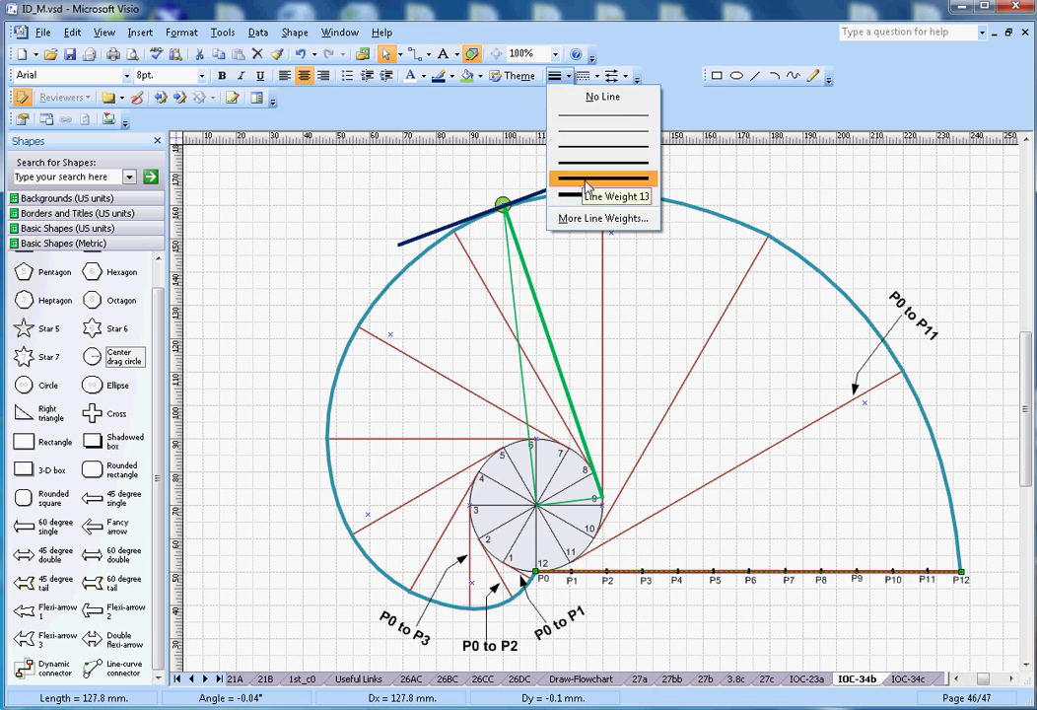
click(586, 115)
click(779, 563)
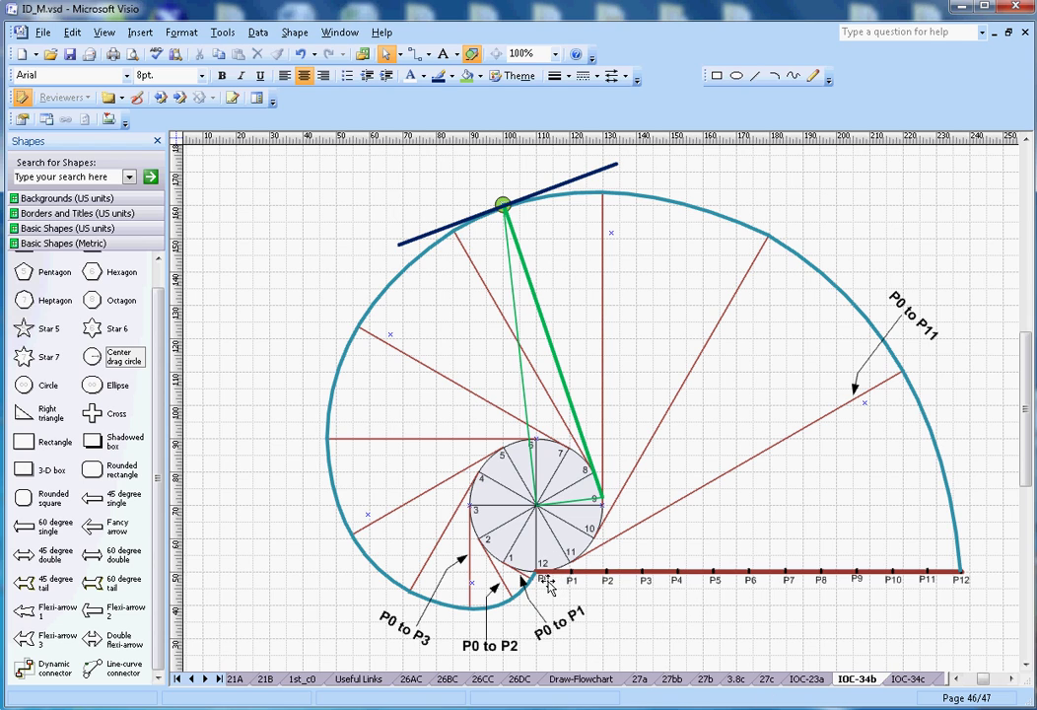
click(806, 680)
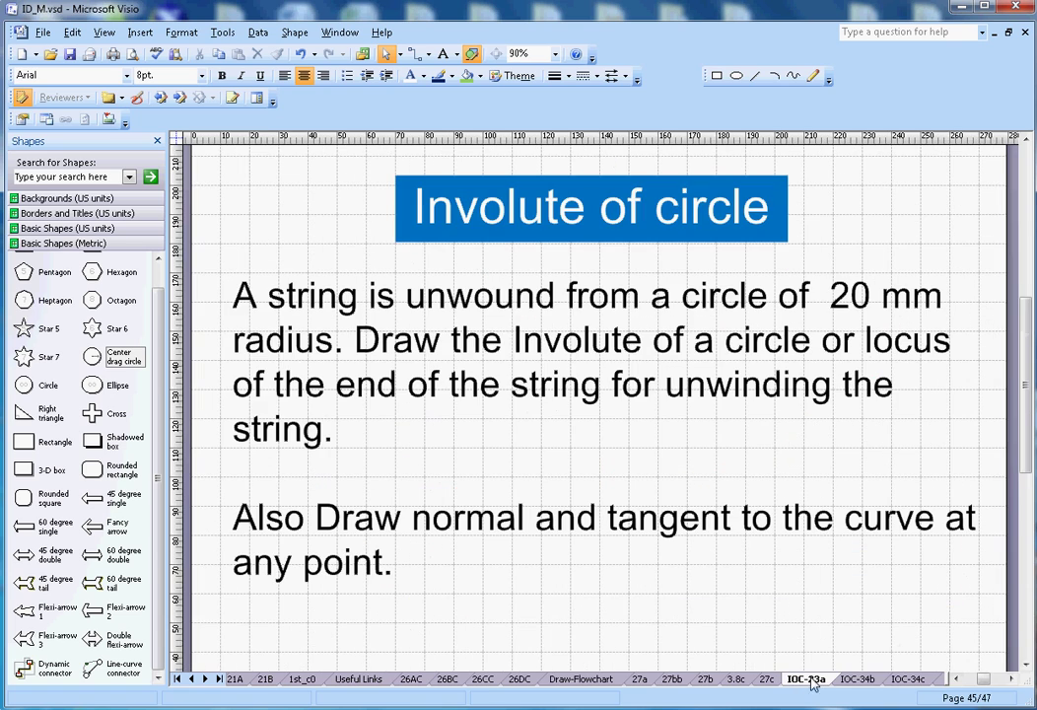
Review the IOC-34c table (perimeter 125.6, distances 10.47–125.60), then return to IOC-34b
click(902, 679)
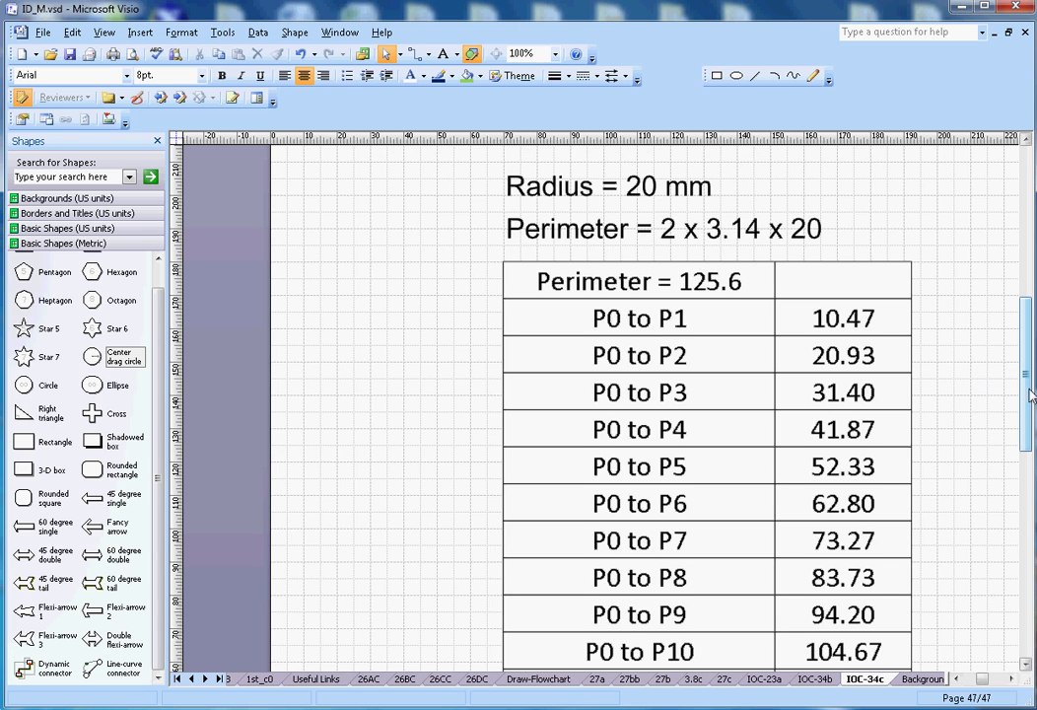
drag(1026, 395, 1025, 419)
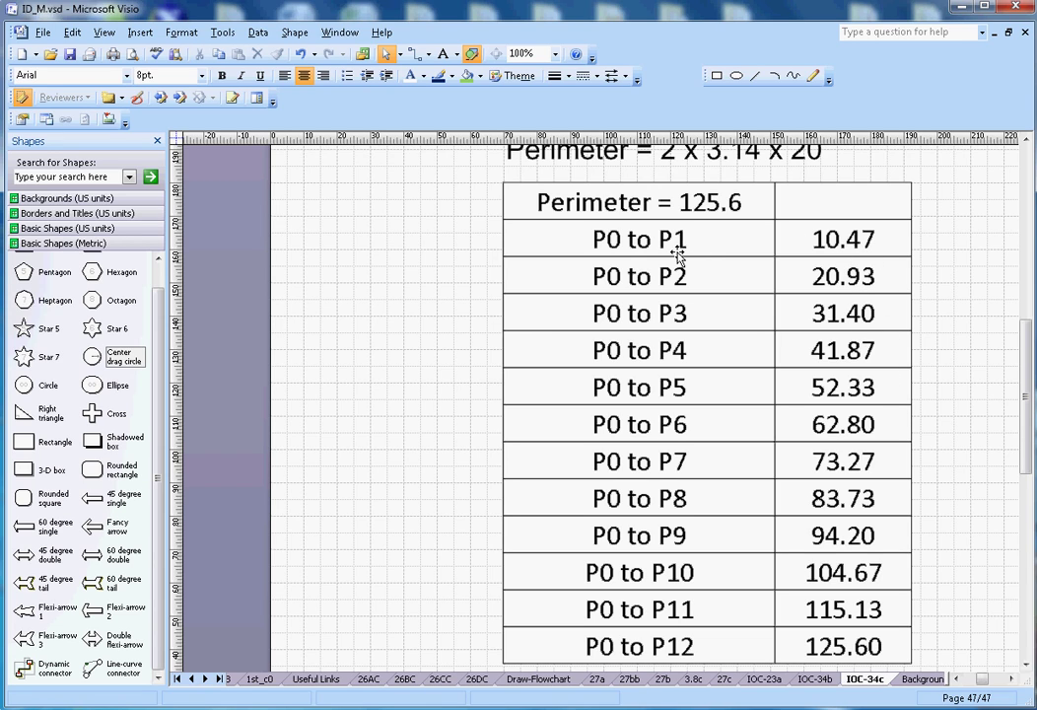
click(818, 680)
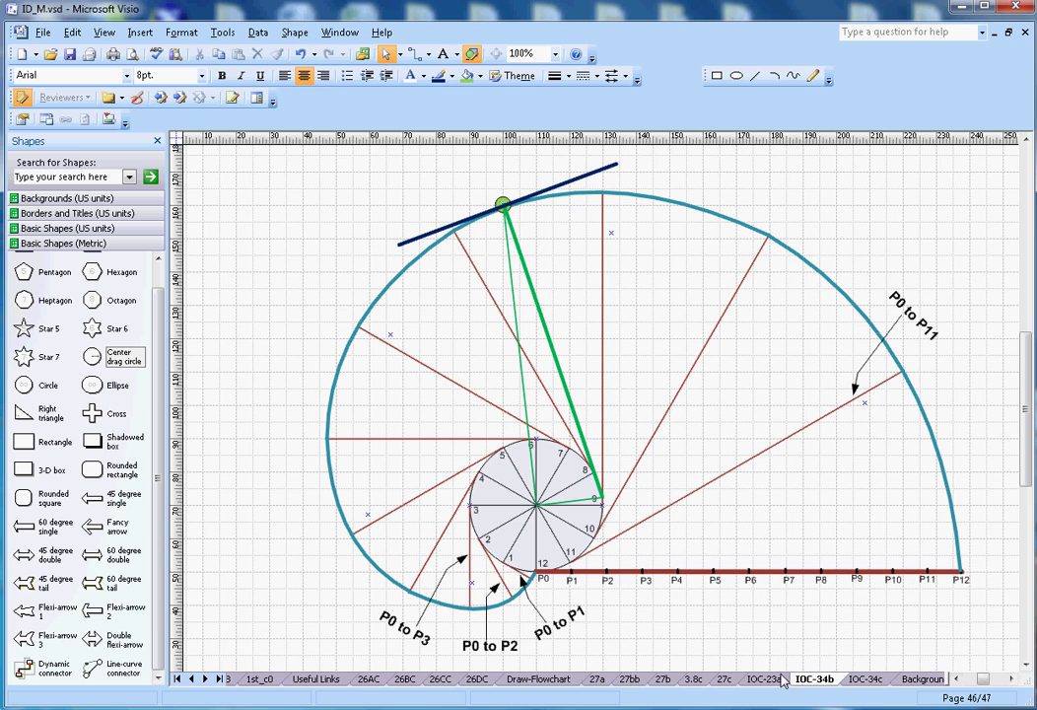
click(868, 681)
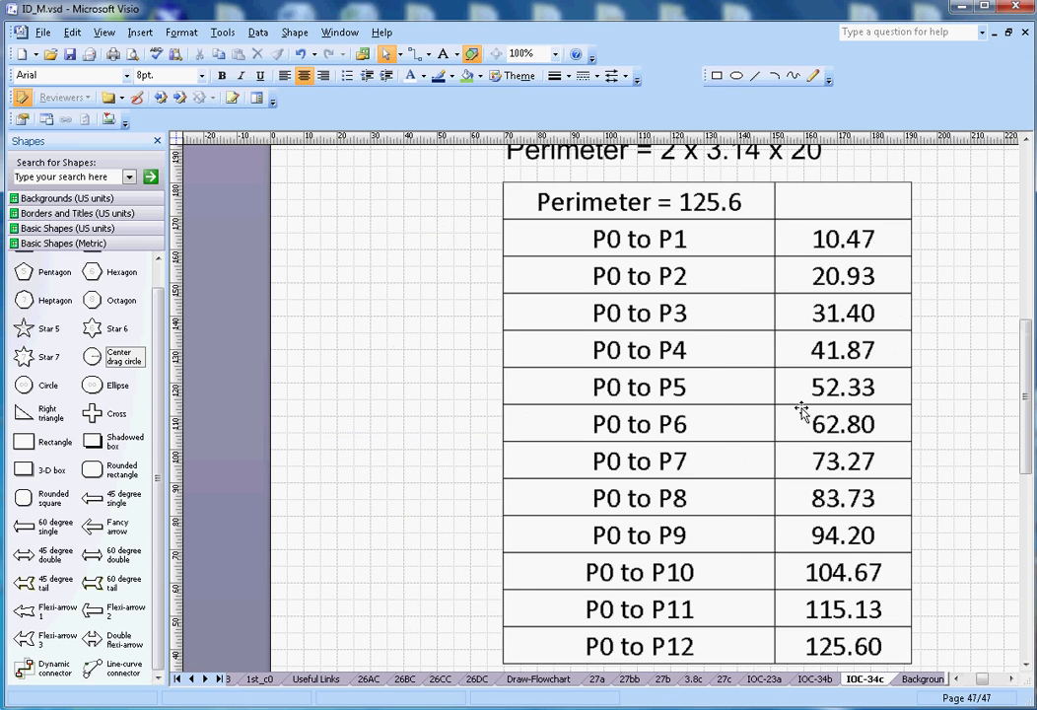
click(816, 681)
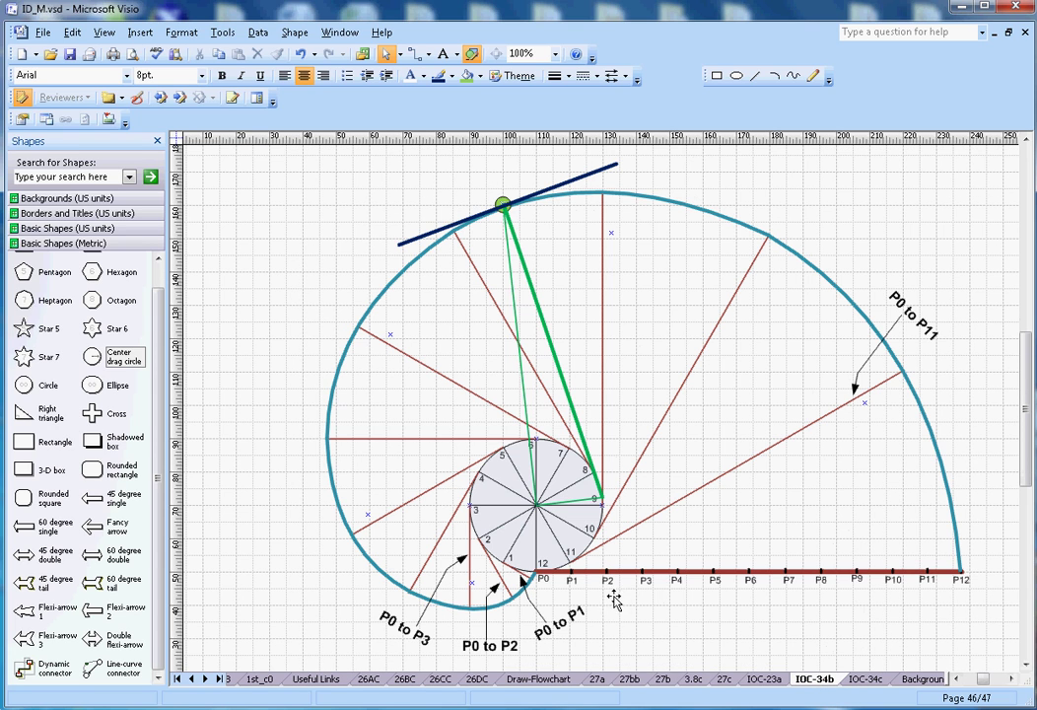
click(712, 582)
click(689, 506)
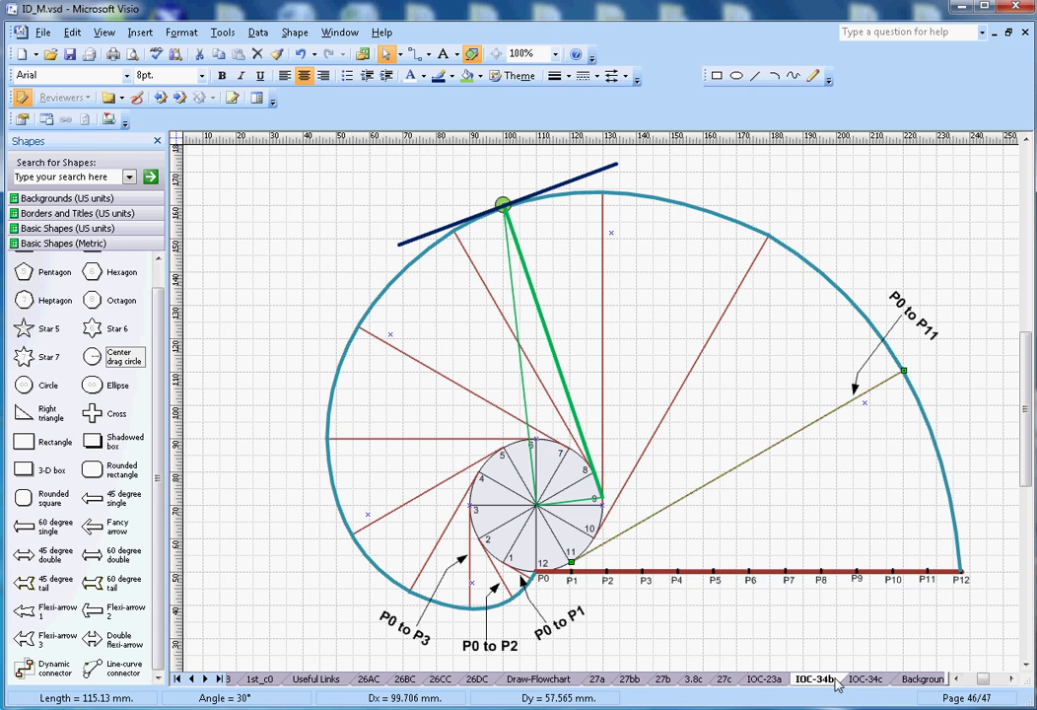
click(868, 680)
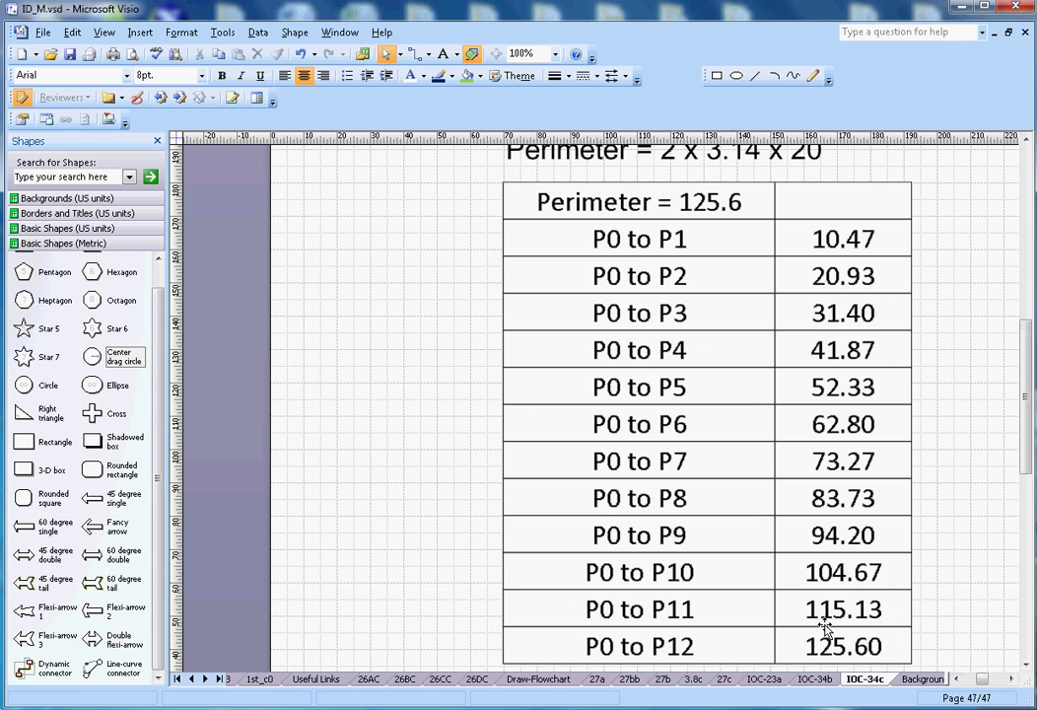
click(816, 680)
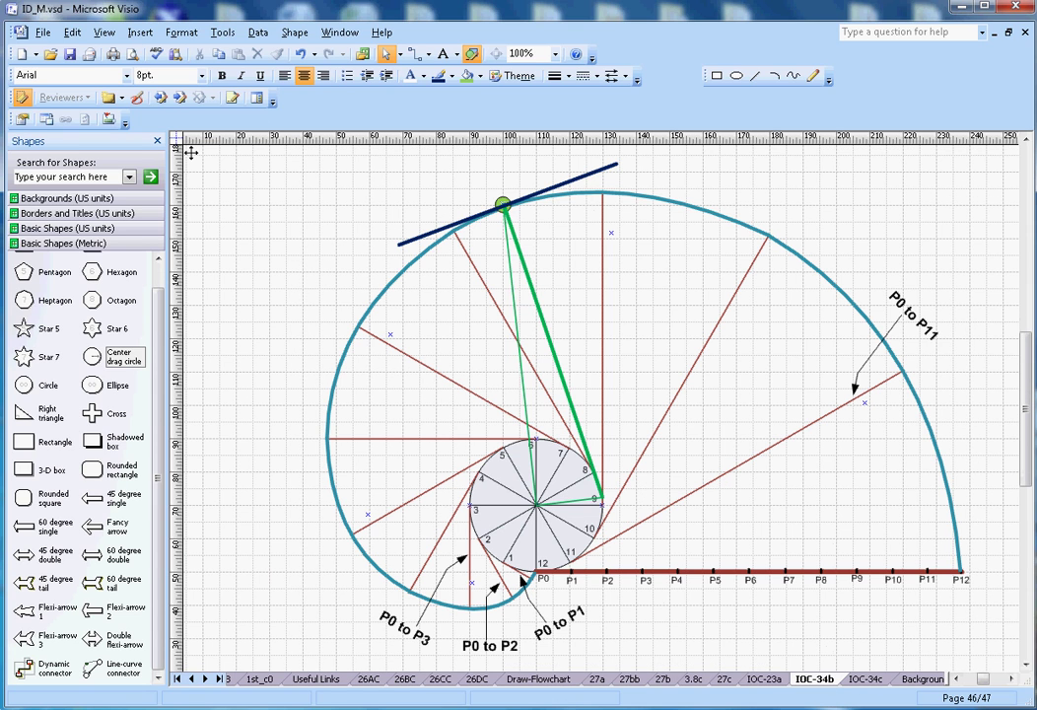
Show the Size & Position window and select the P0-to-P11 line to read its measurements
click(44, 35)
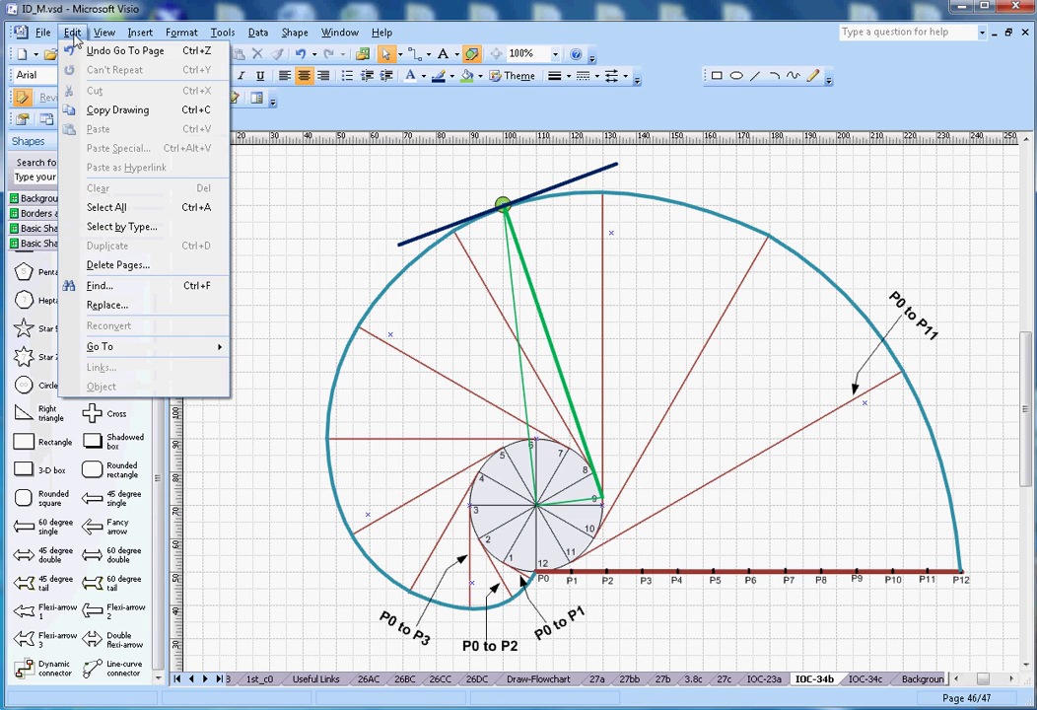
mouse_move(108, 36)
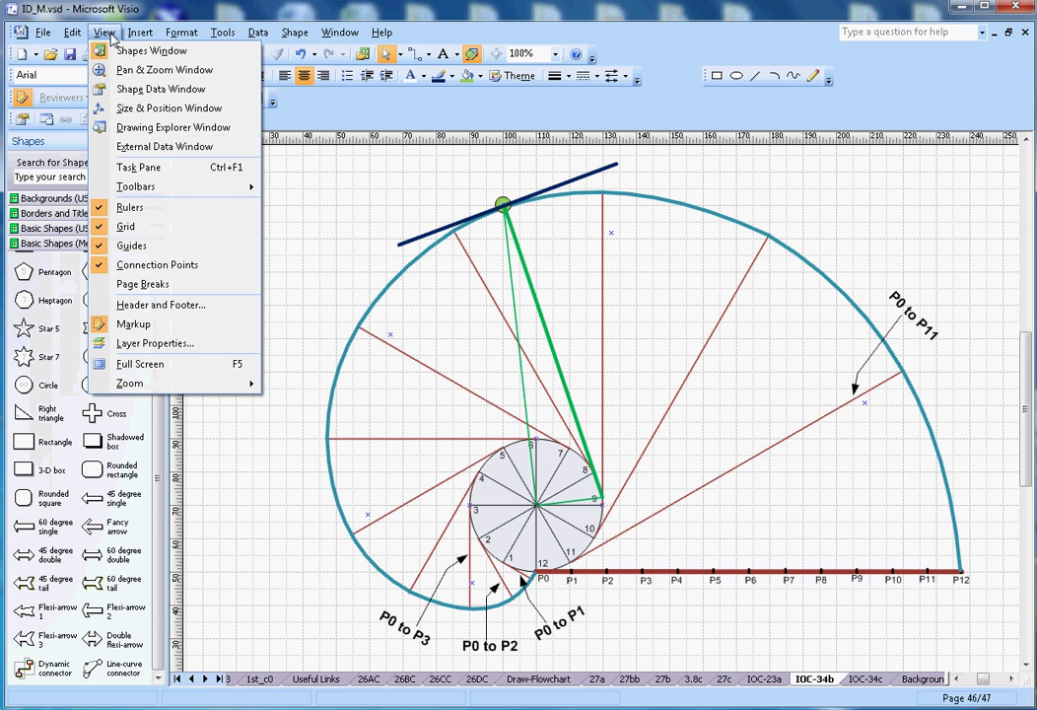
click(136, 111)
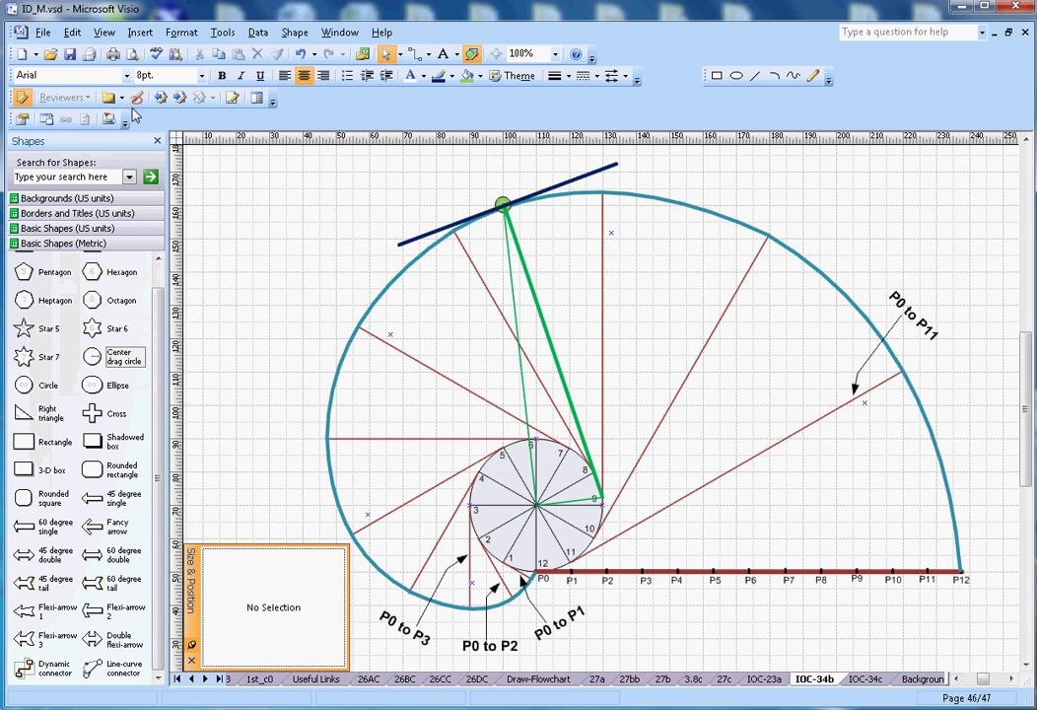
click(761, 452)
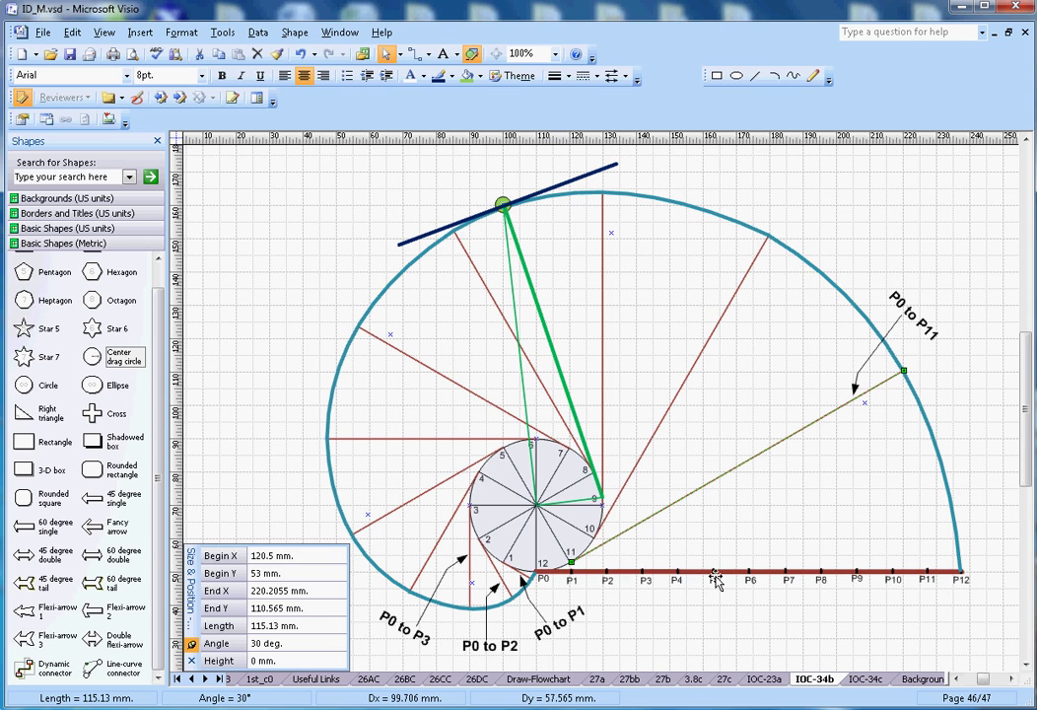
Make the 104.67 mm, 60° P0-to-P10 line a thin line weight
click(690, 398)
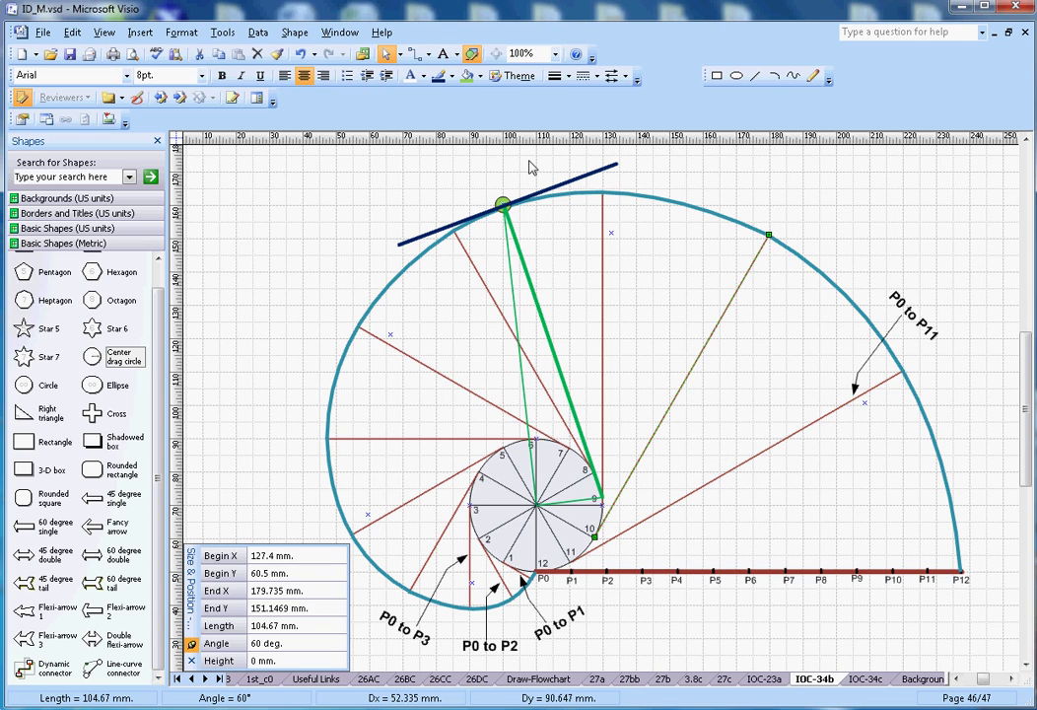
click(555, 79)
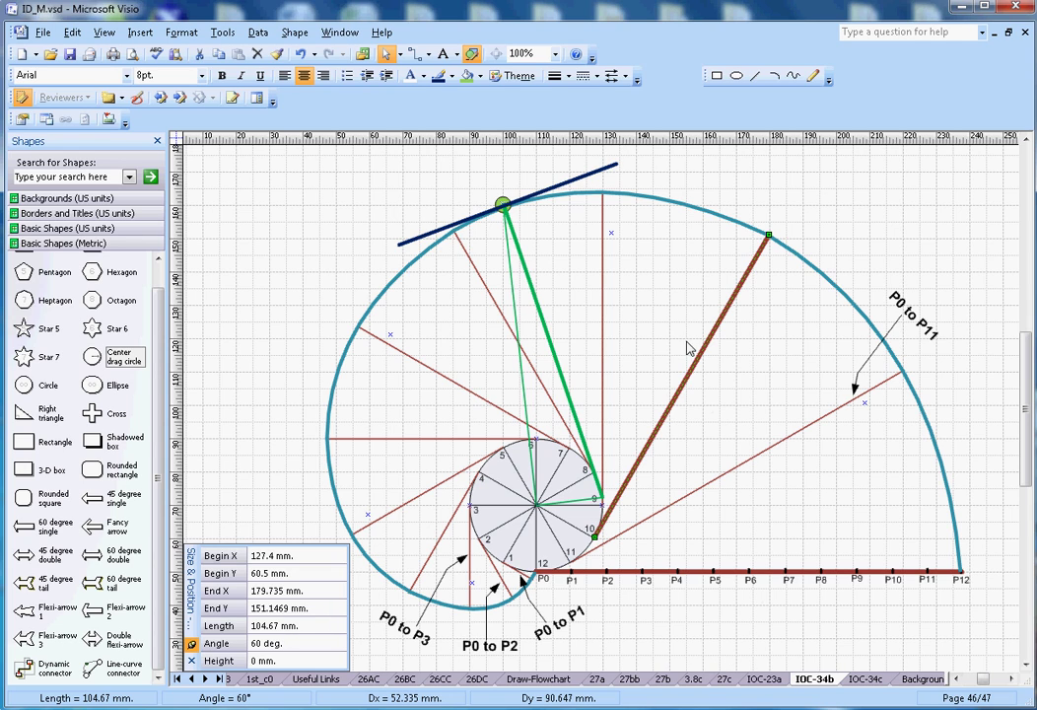
click(569, 78)
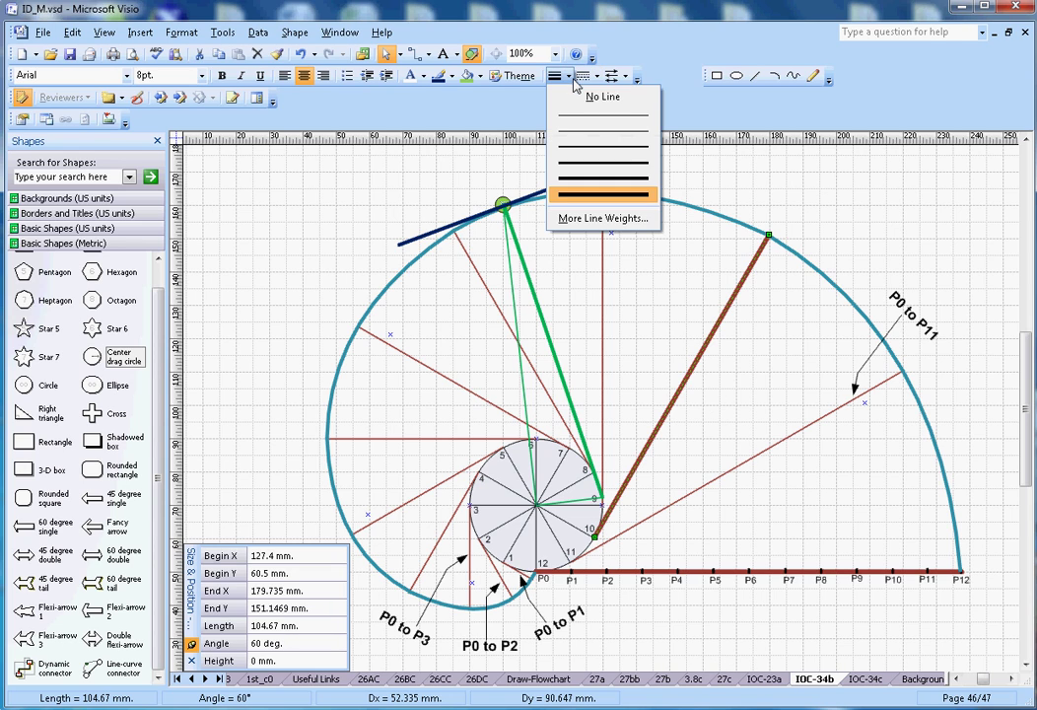
click(587, 152)
click(727, 234)
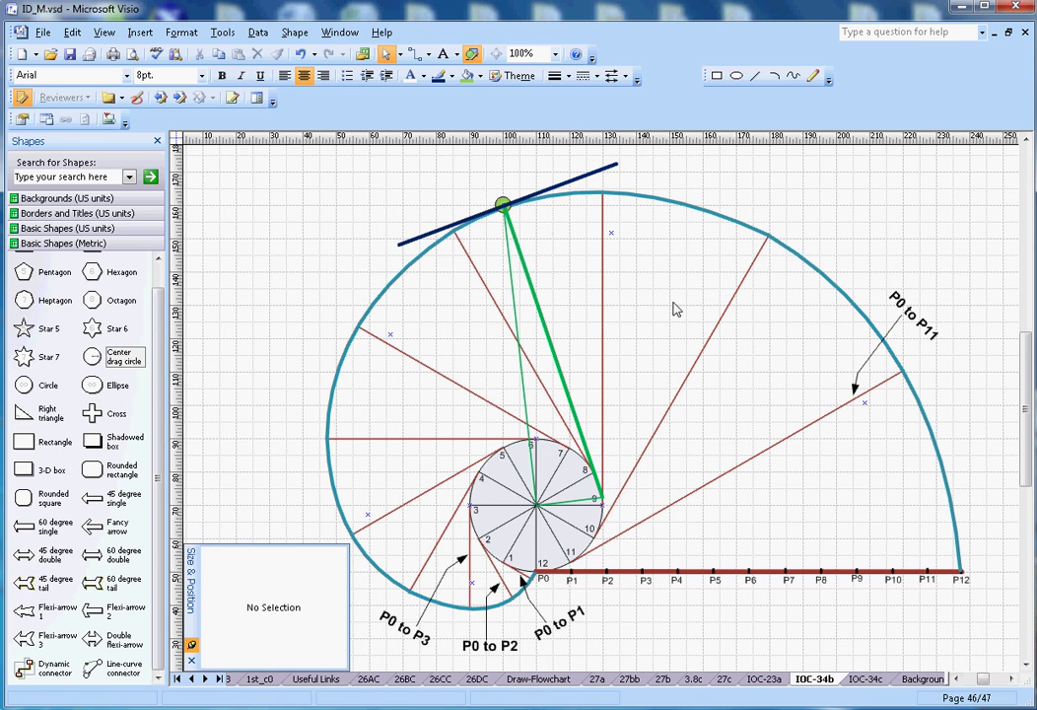
drag(613, 296, 438, 375)
click(438, 375)
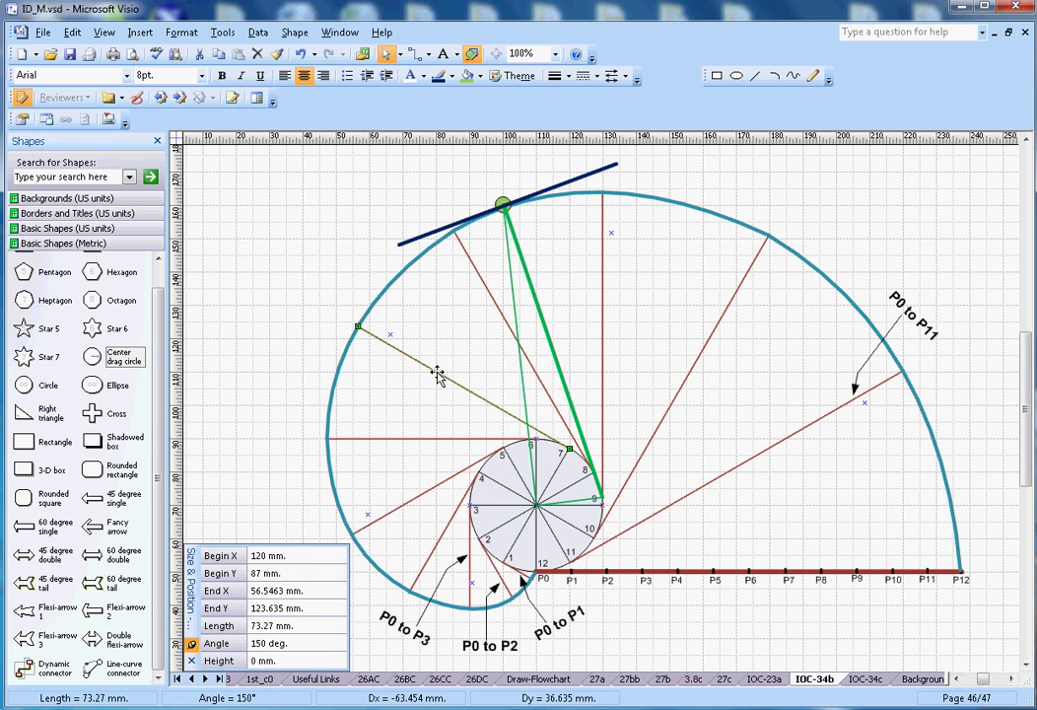
click(400, 501)
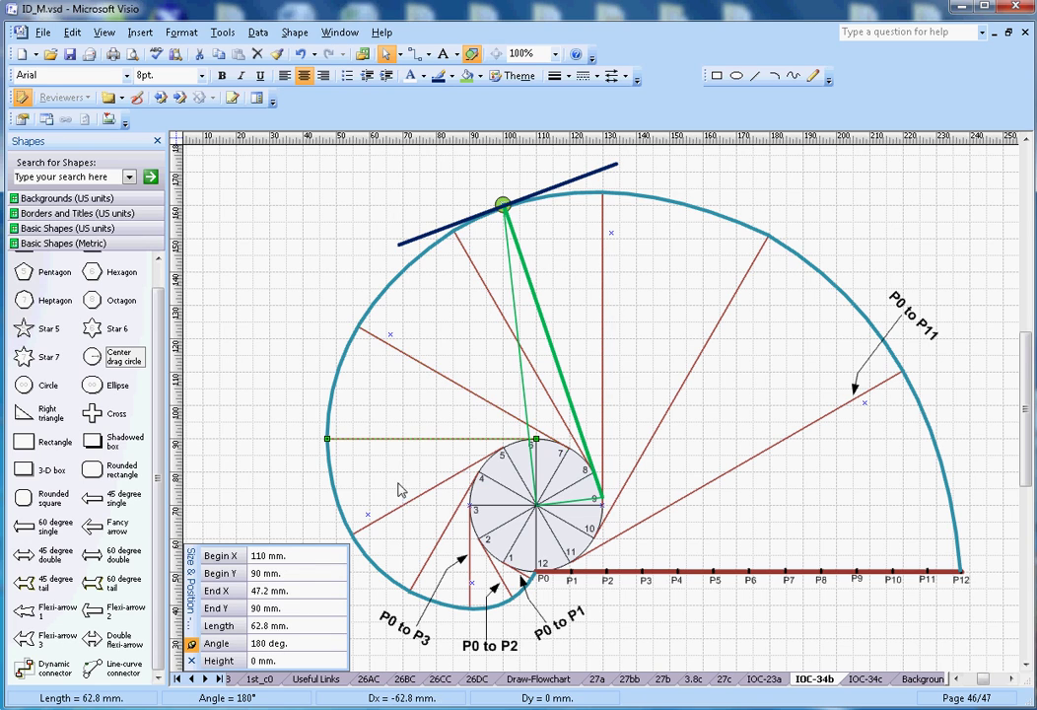
click(431, 558)
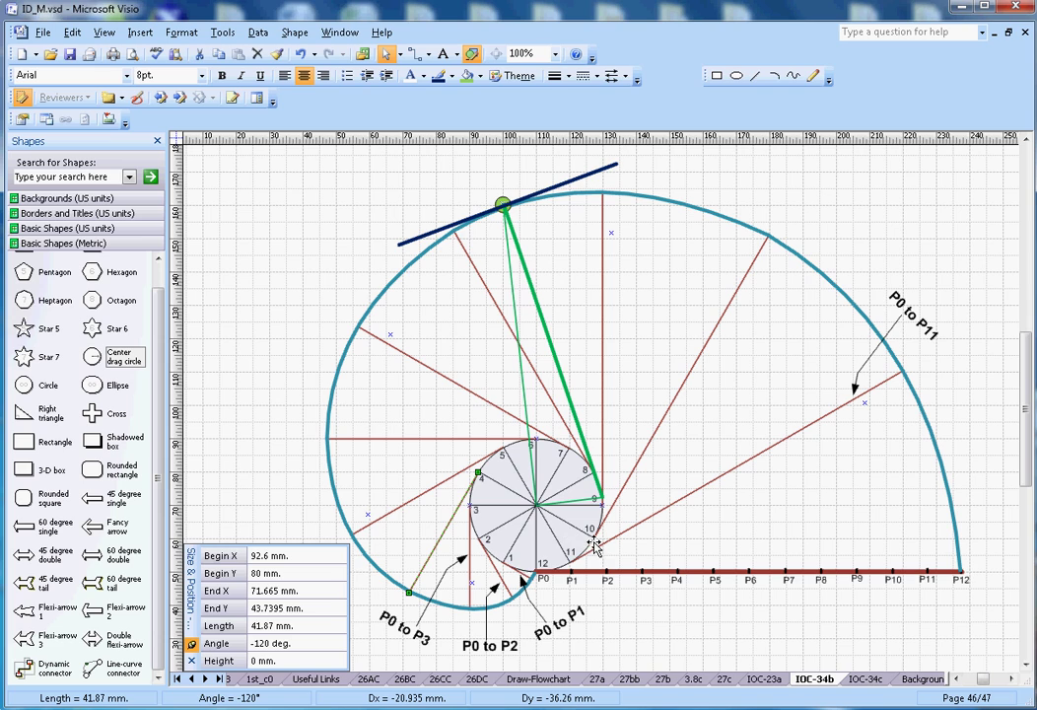
click(641, 522)
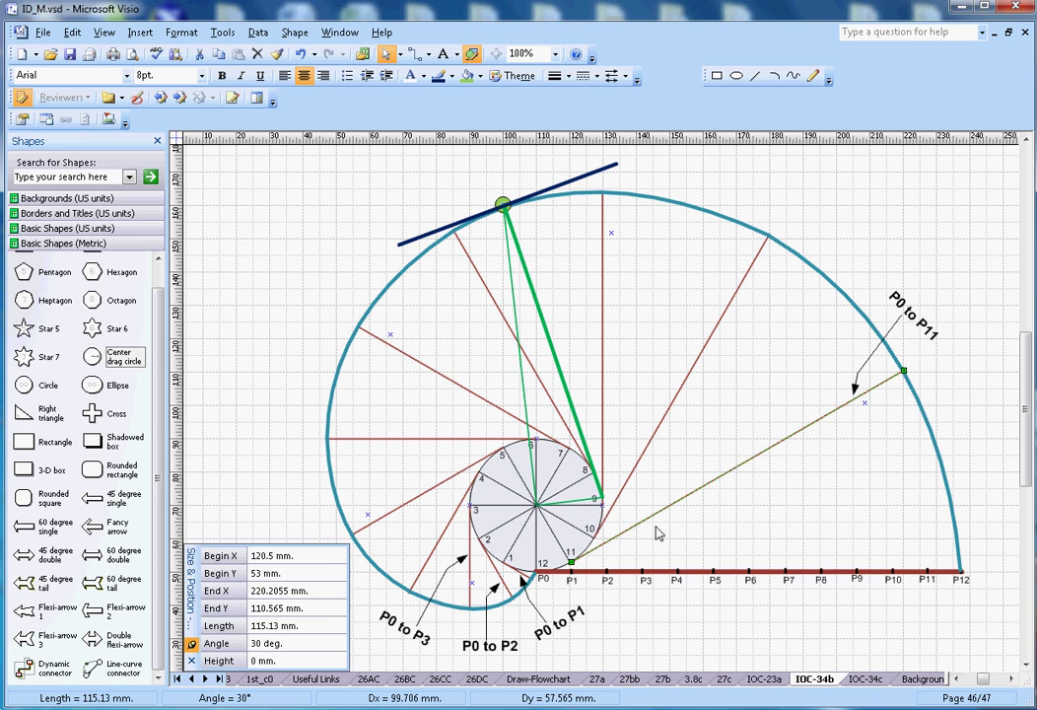
click(589, 83)
click(577, 199)
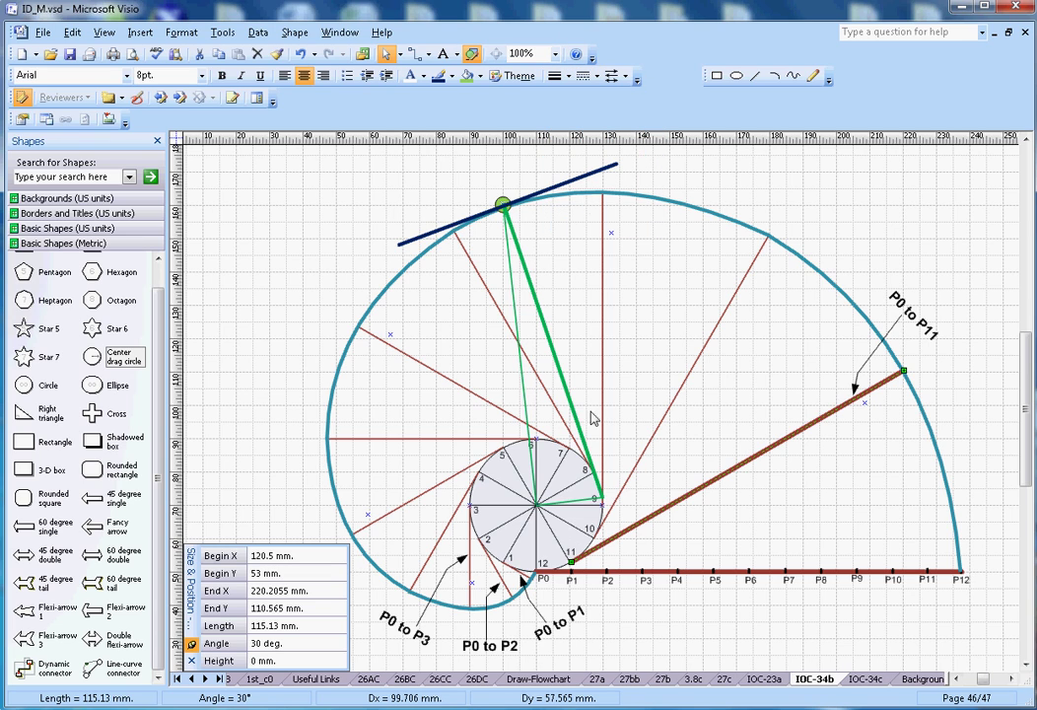
click(567, 543)
click(564, 544)
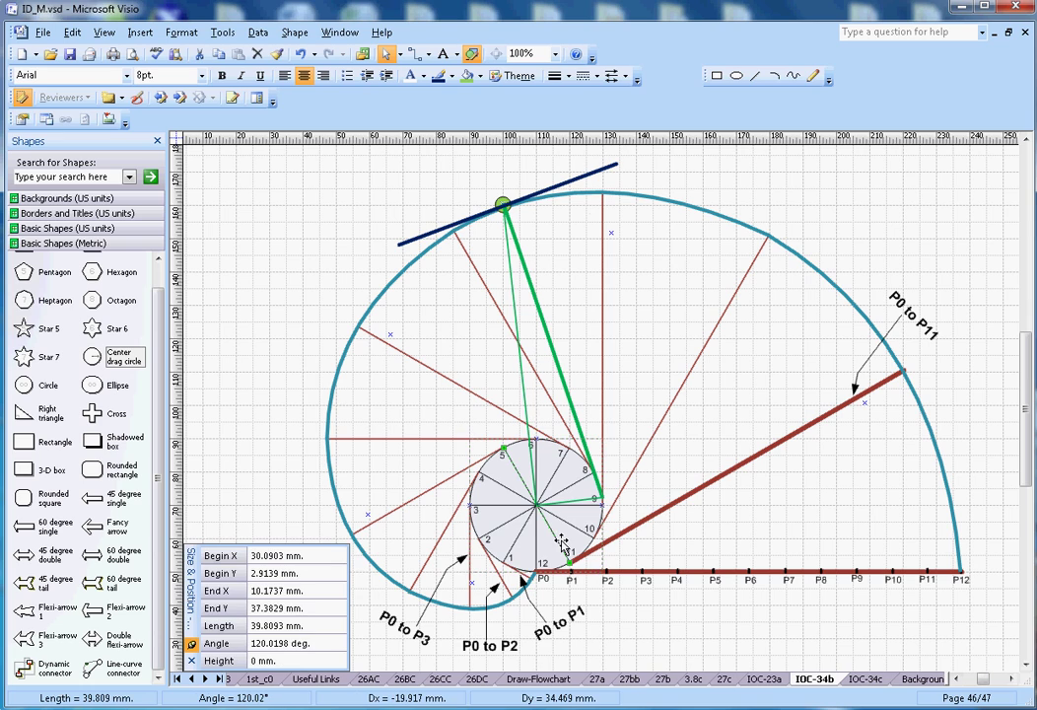
click(555, 81)
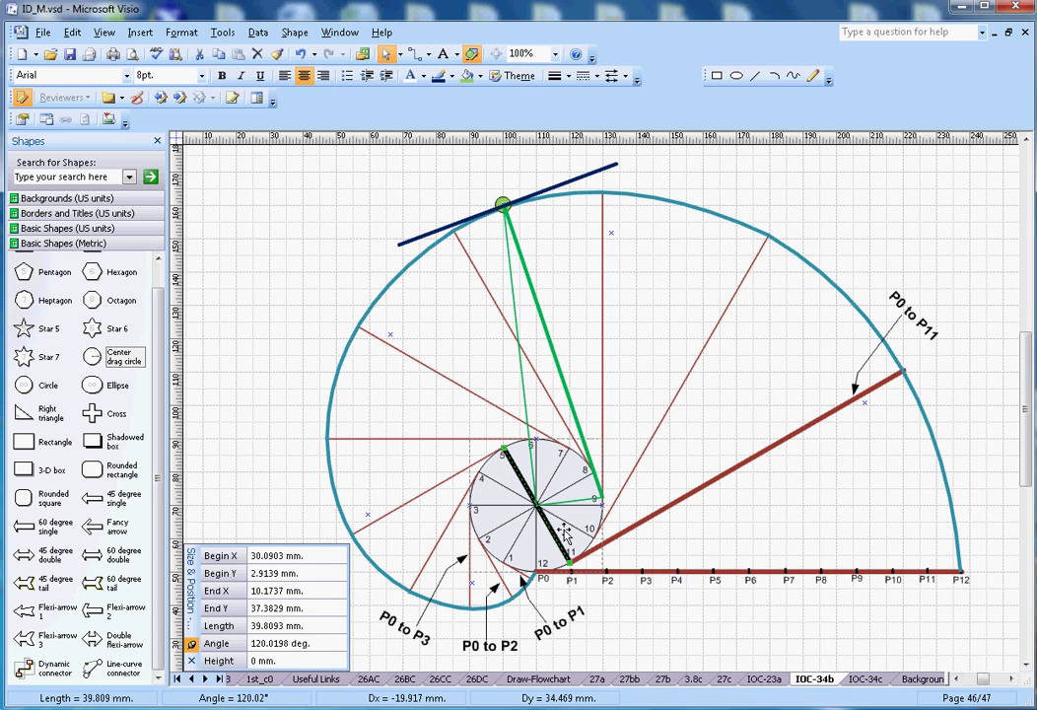
click(73, 32)
click(103, 53)
click(73, 33)
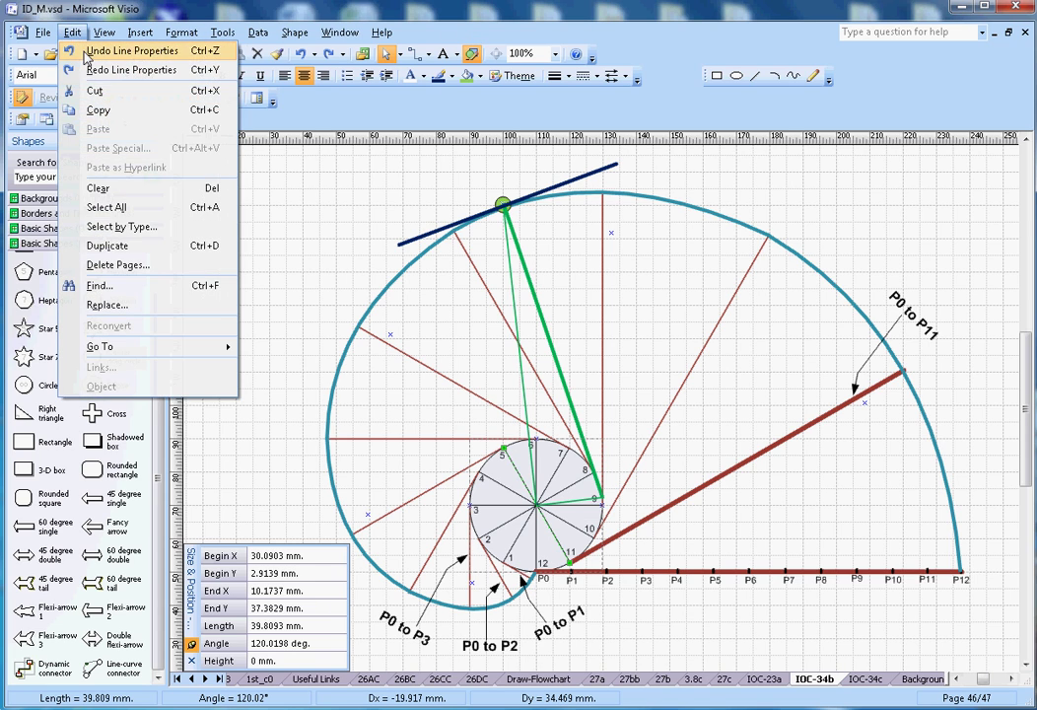
click(99, 50)
click(568, 332)
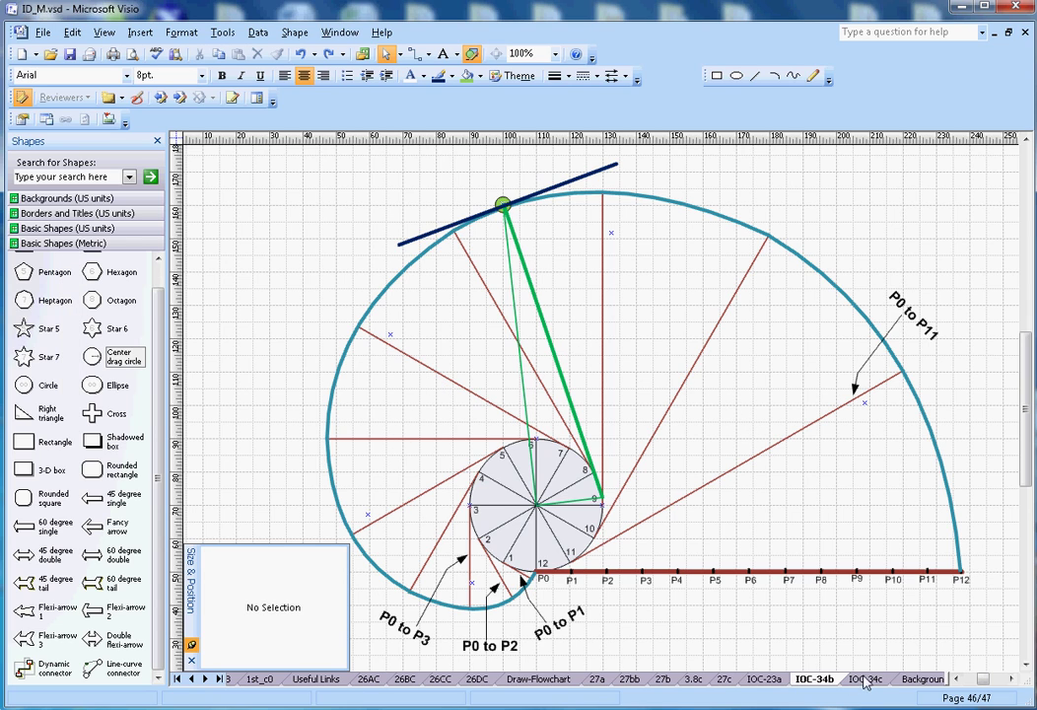
key(ctrl+Page_Down)
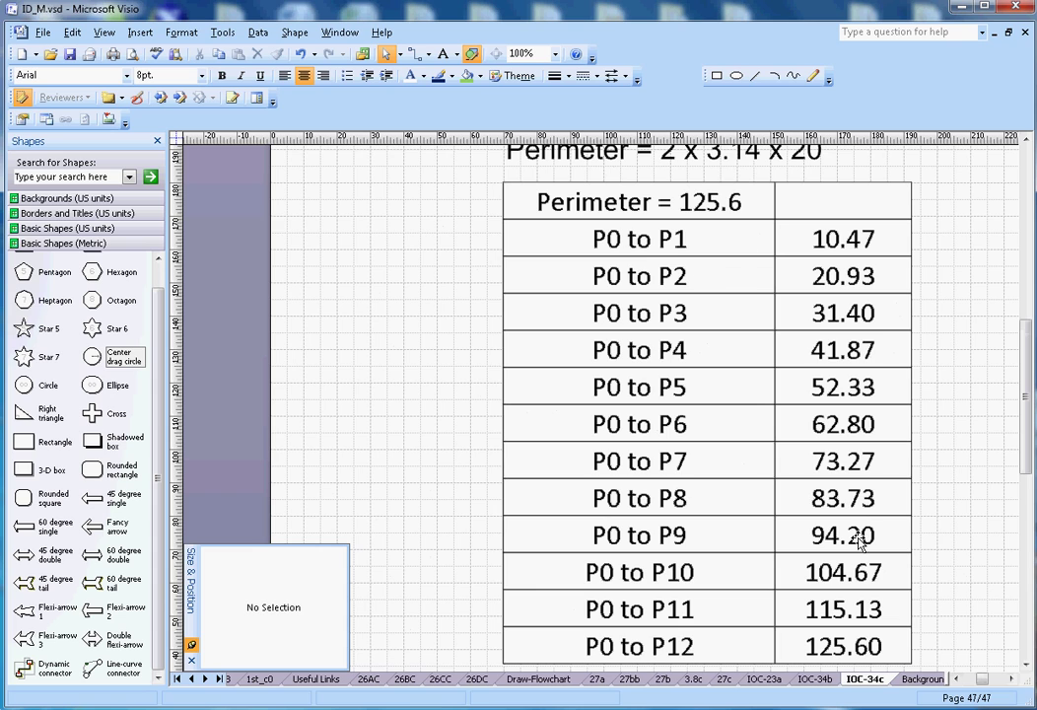
click(816, 682)
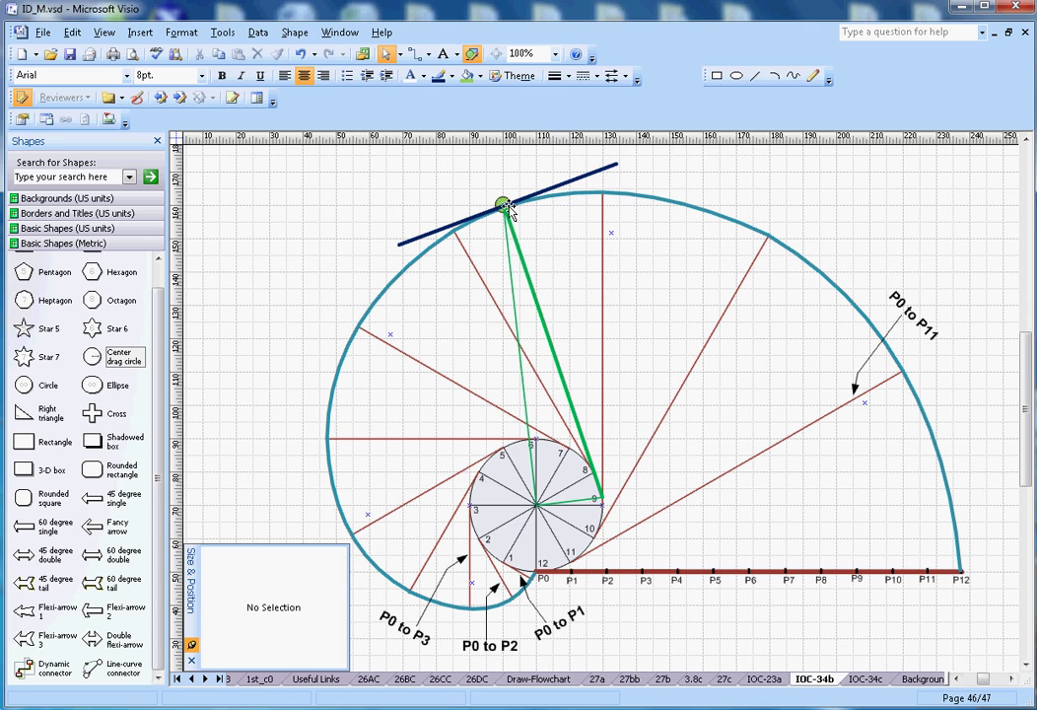
Add a 24 pt letter 'A' label above the point where the tangent touches the involute
click(444, 54)
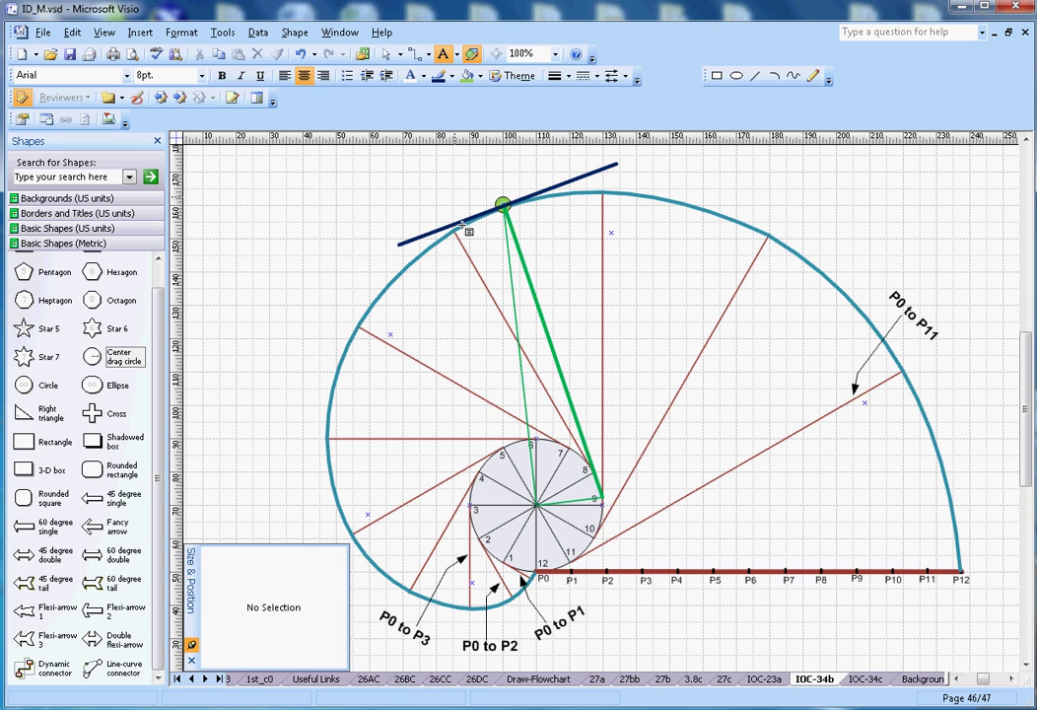
drag(413, 175, 535, 195)
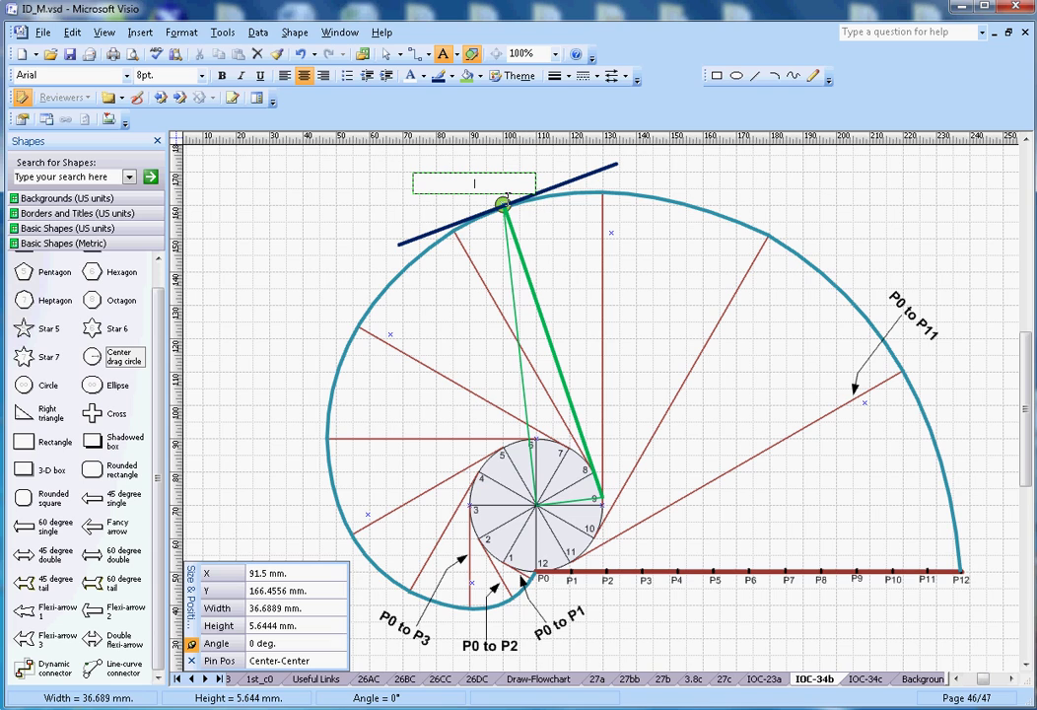
key(ctrl+a)
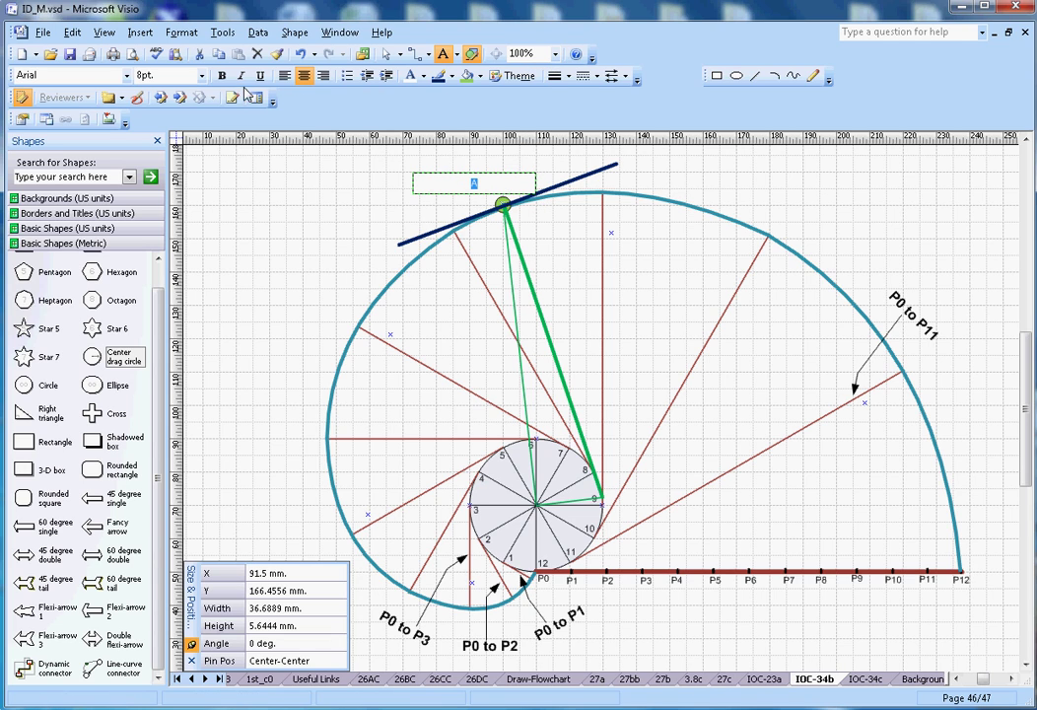
click(202, 76)
click(168, 184)
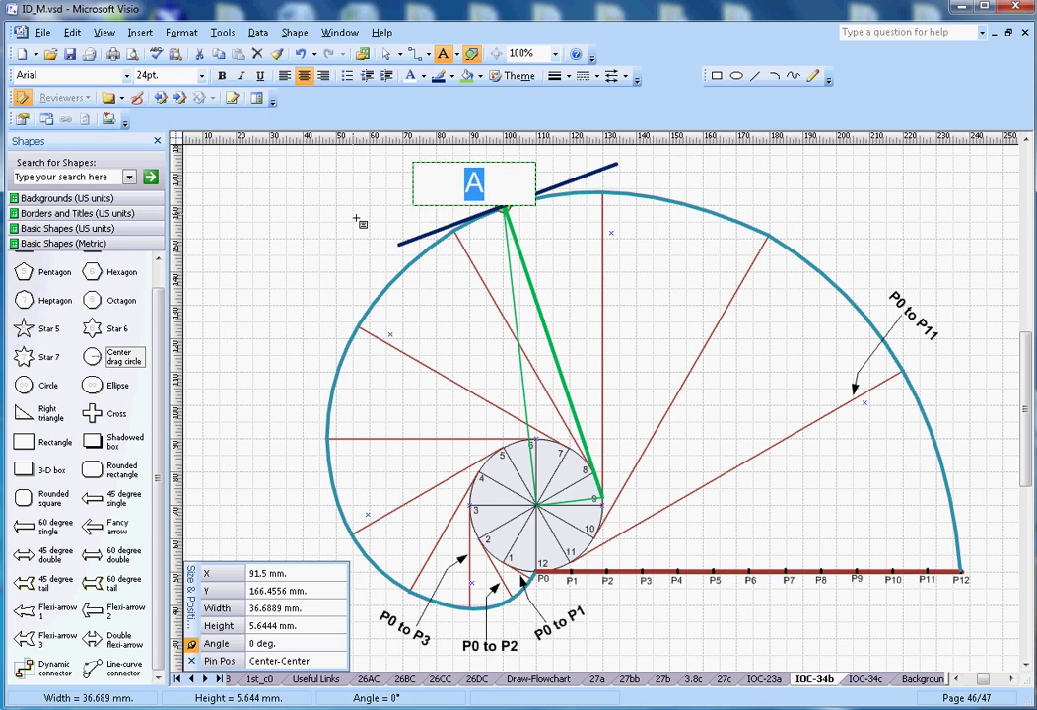
click(296, 183)
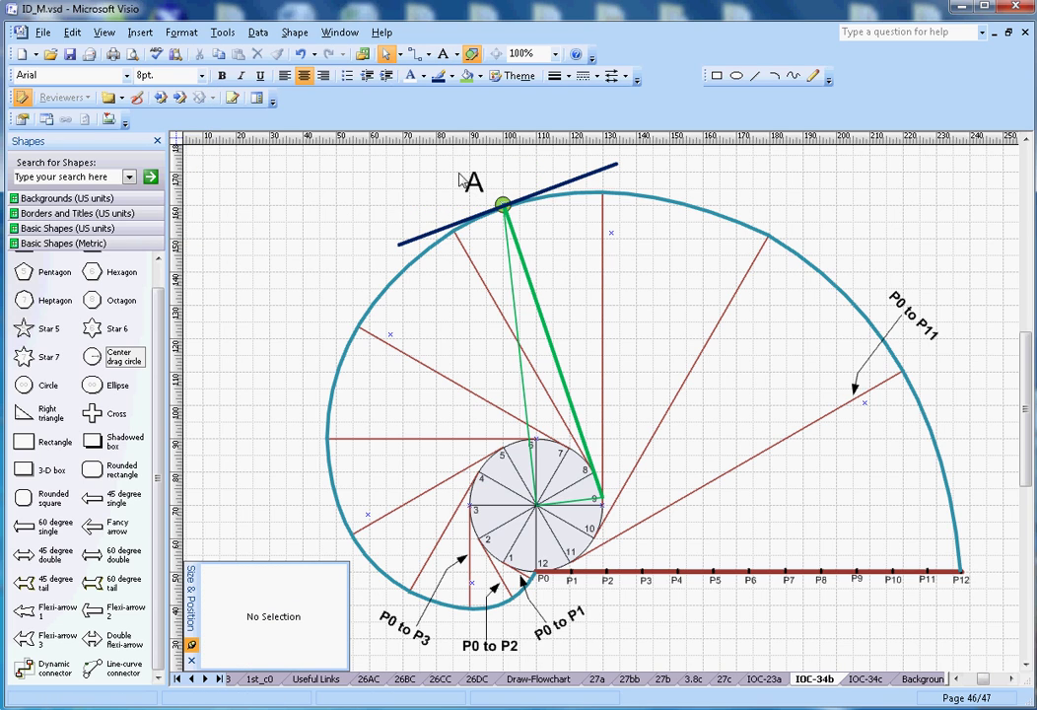
click(484, 190)
click(443, 209)
click(516, 273)
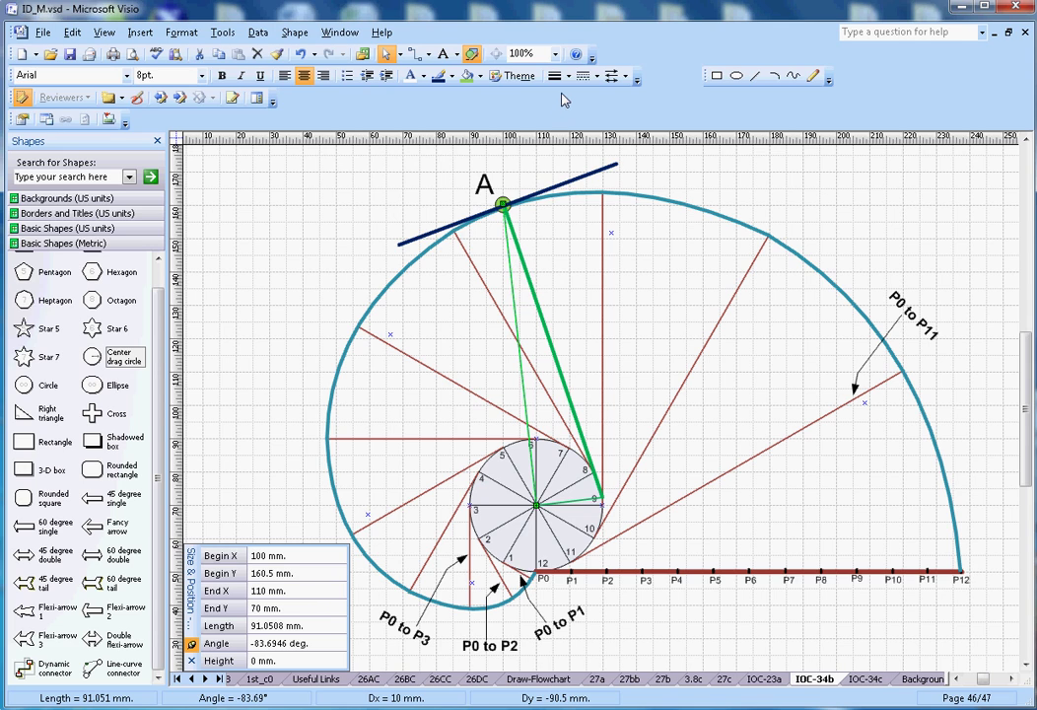
click(569, 78)
click(494, 155)
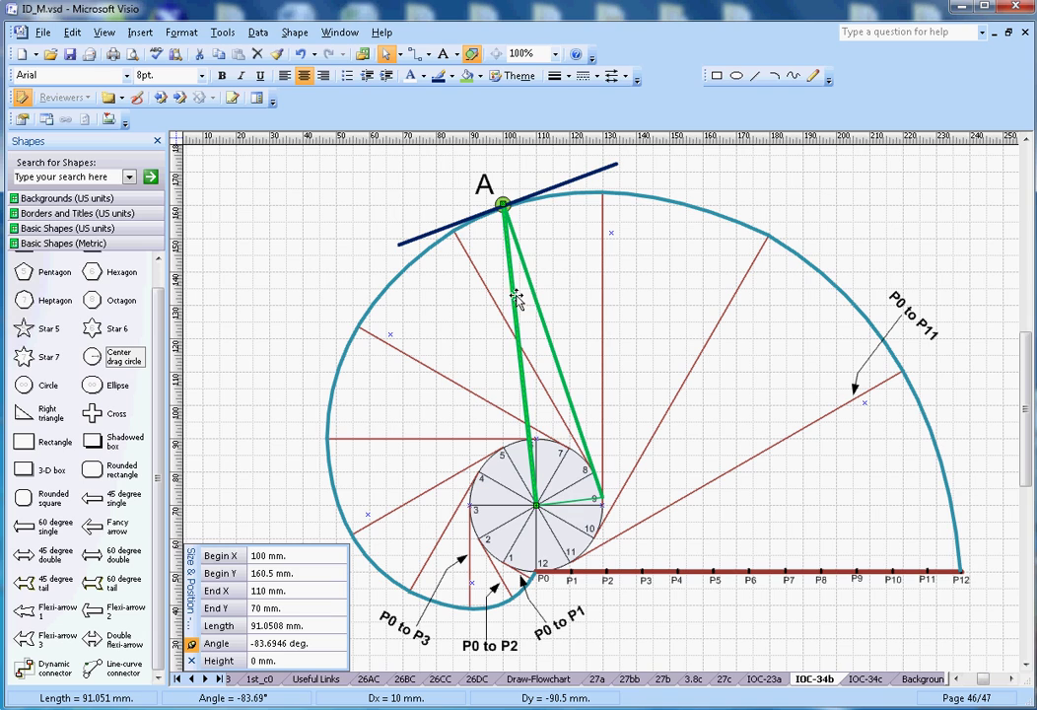
click(583, 502)
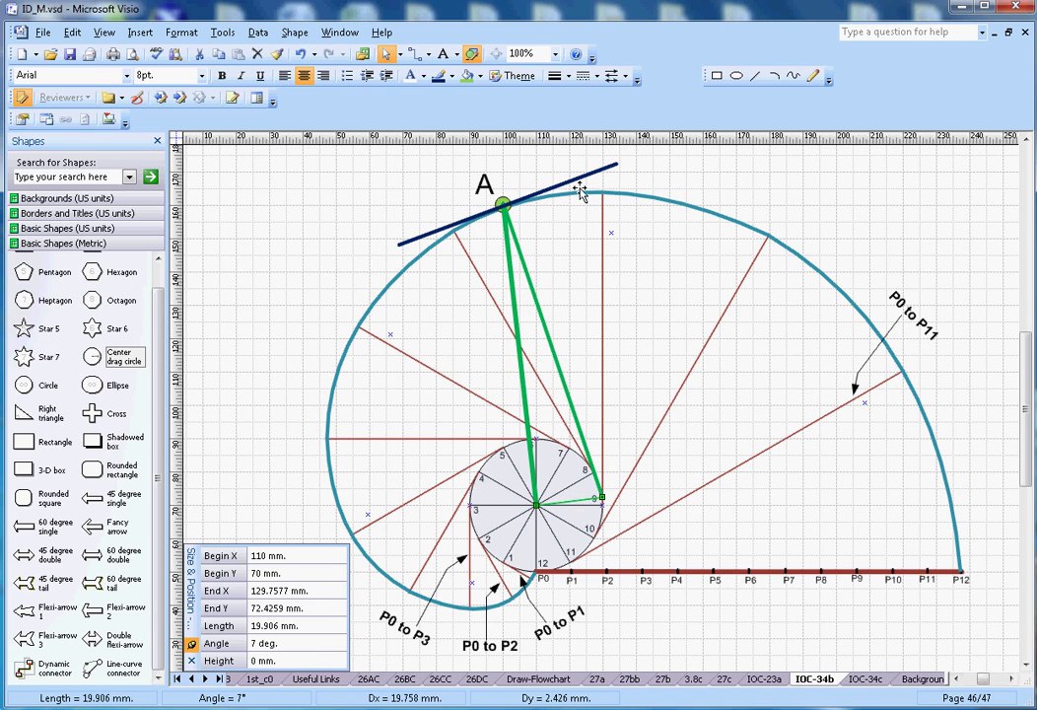
click(555, 77)
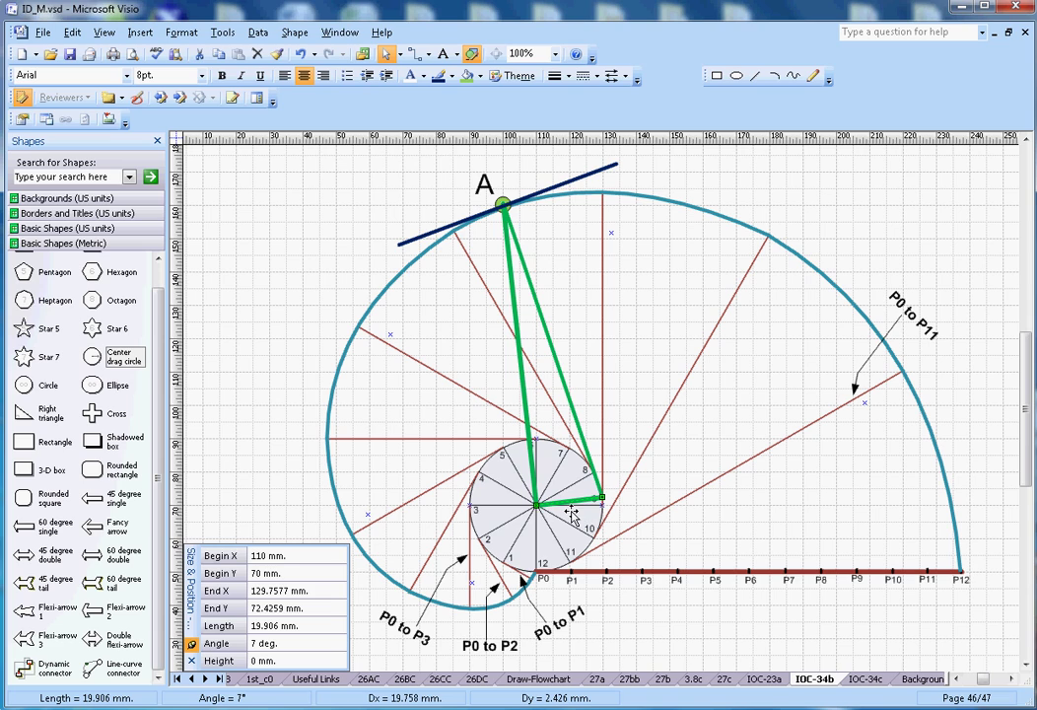
click(534, 422)
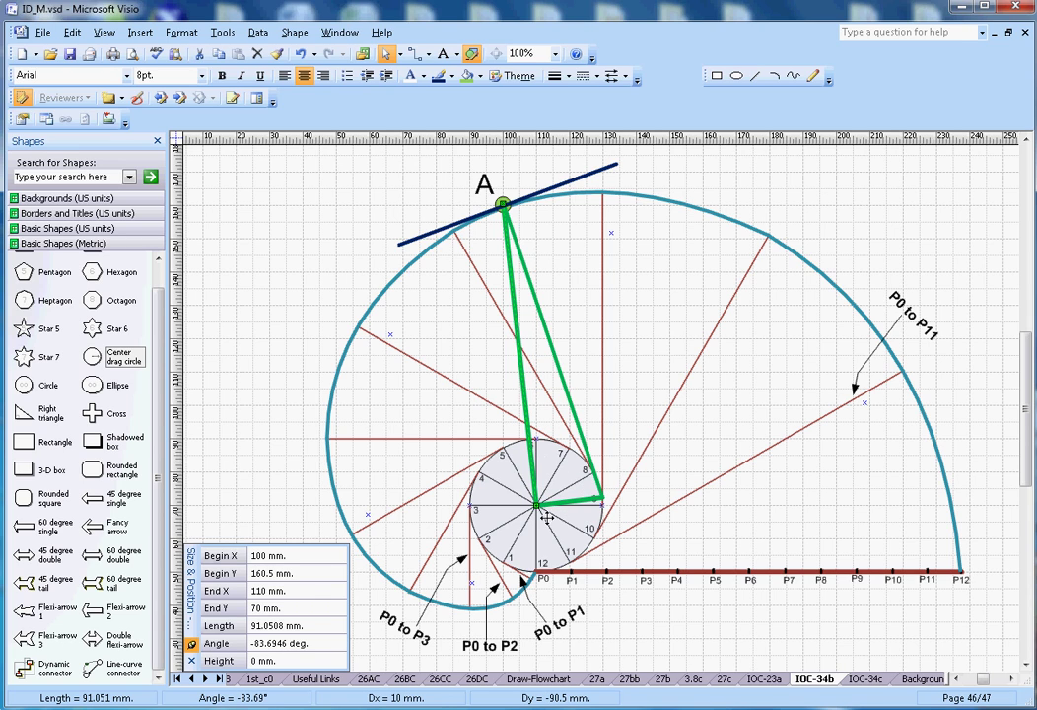
click(579, 504)
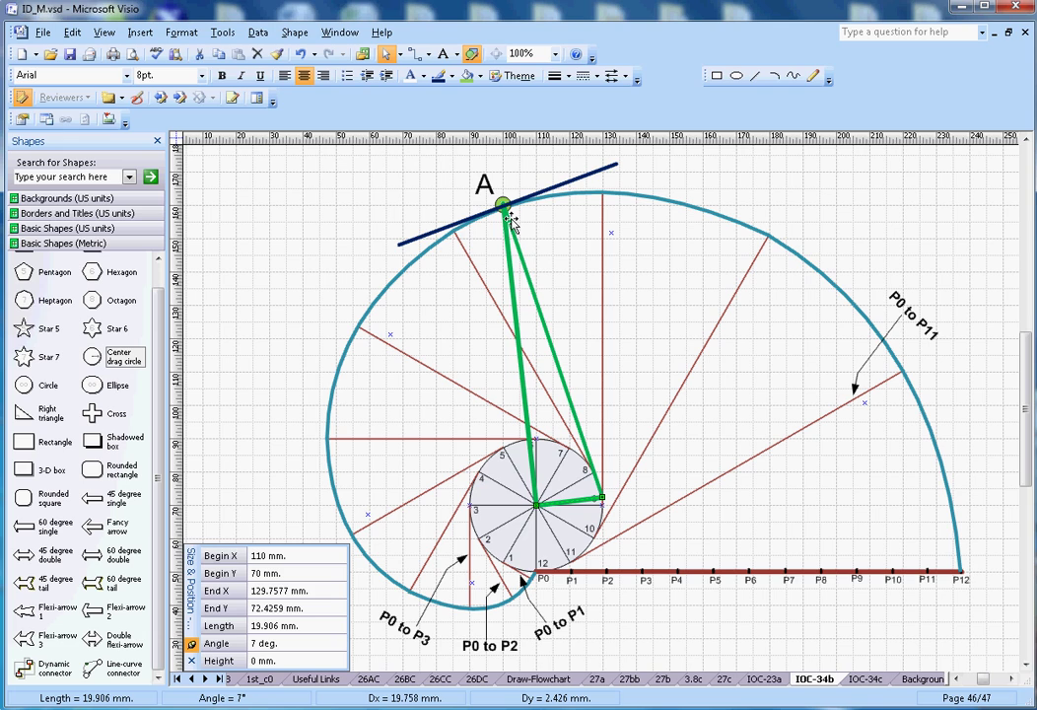
click(539, 302)
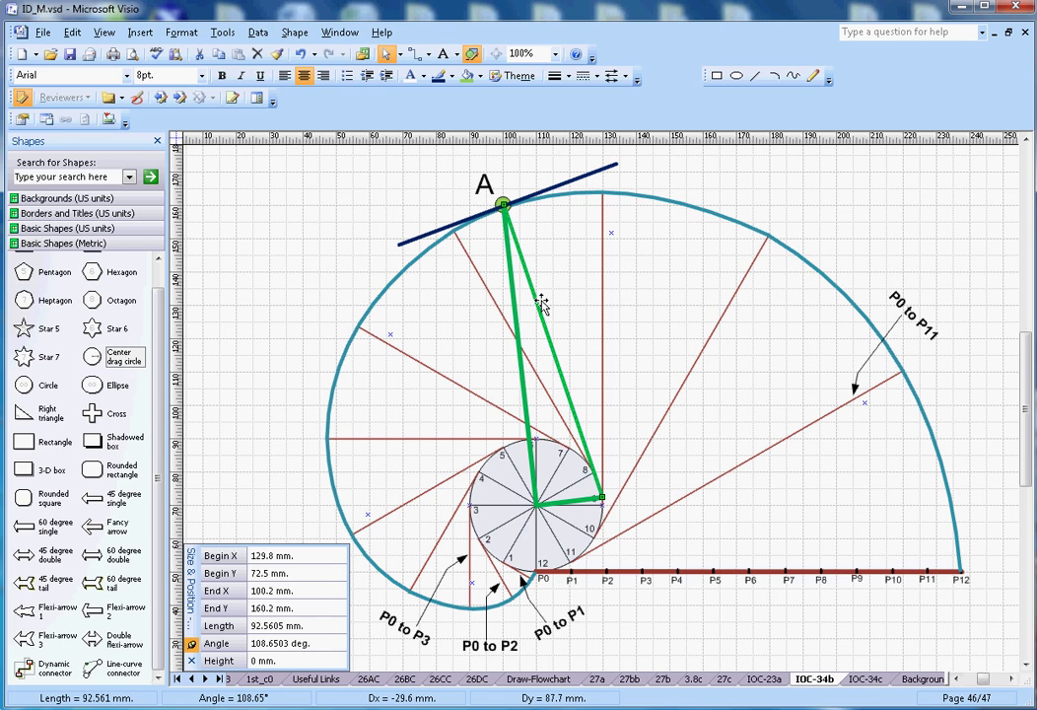
click(525, 314)
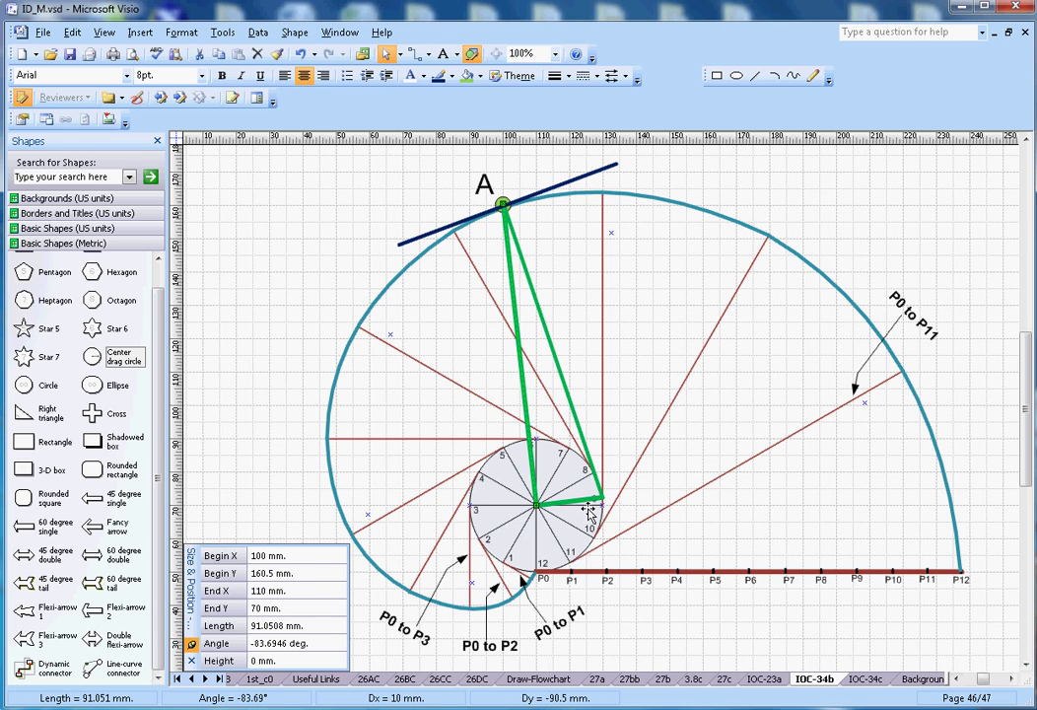
click(568, 76)
click(601, 112)
click(577, 293)
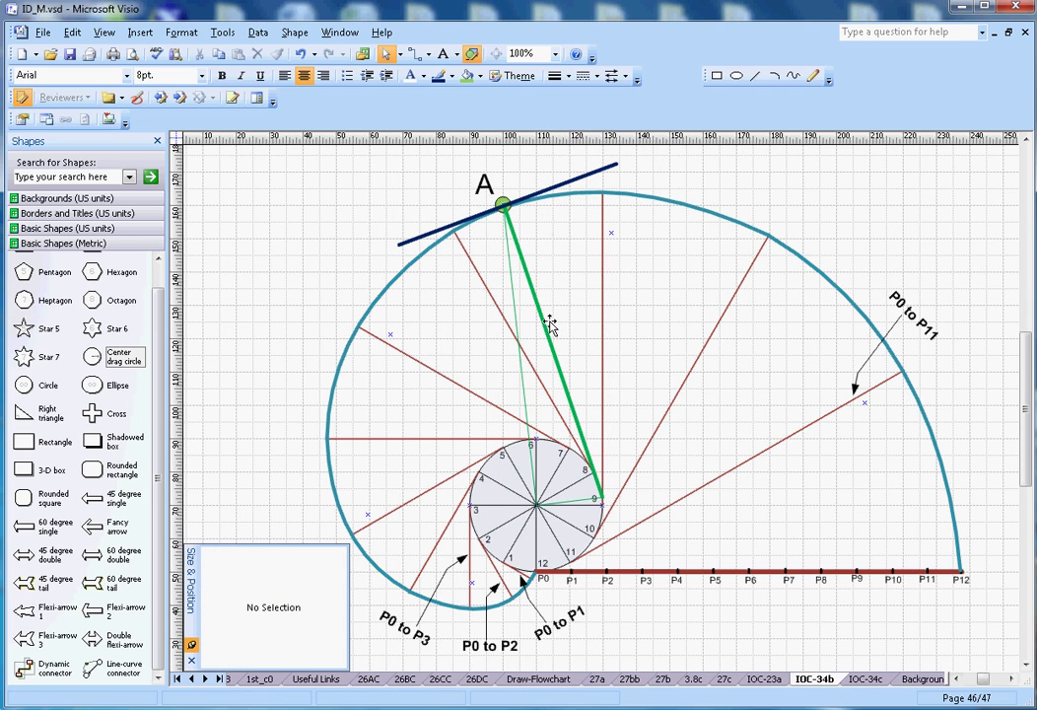
click(550, 325)
click(569, 77)
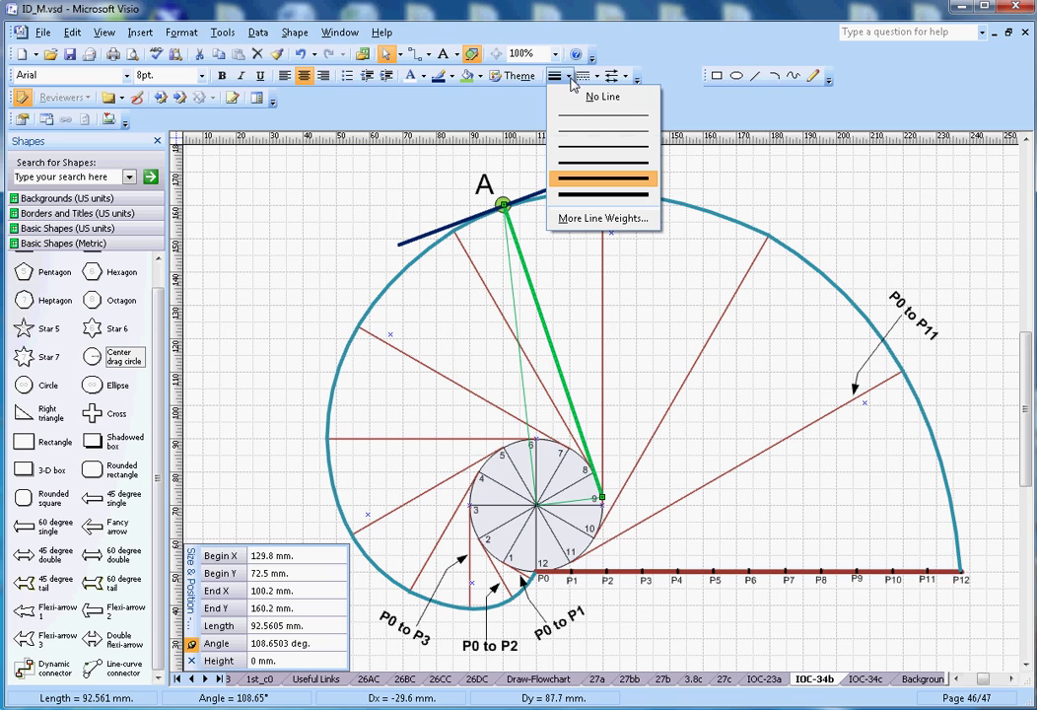
click(550, 314)
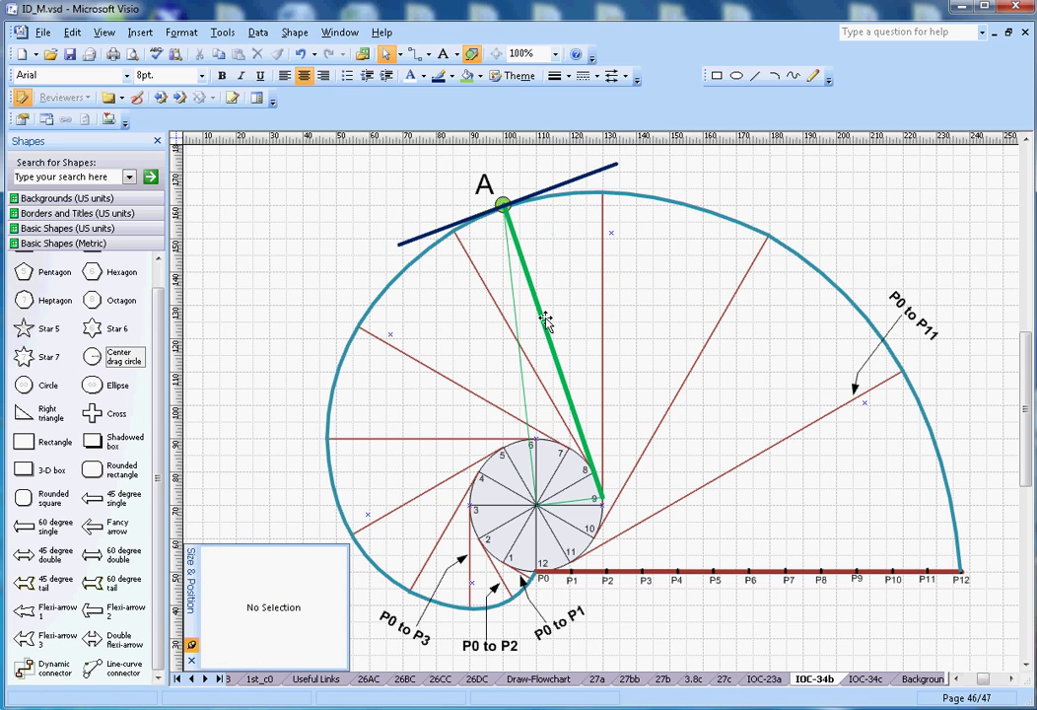
click(546, 322)
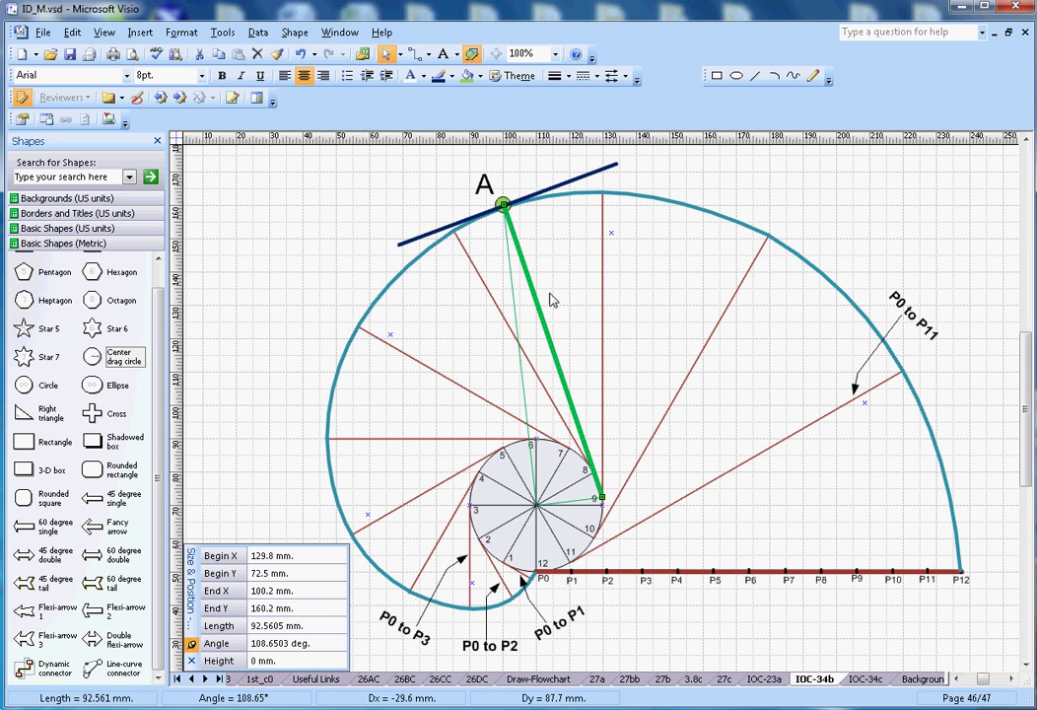
click(590, 183)
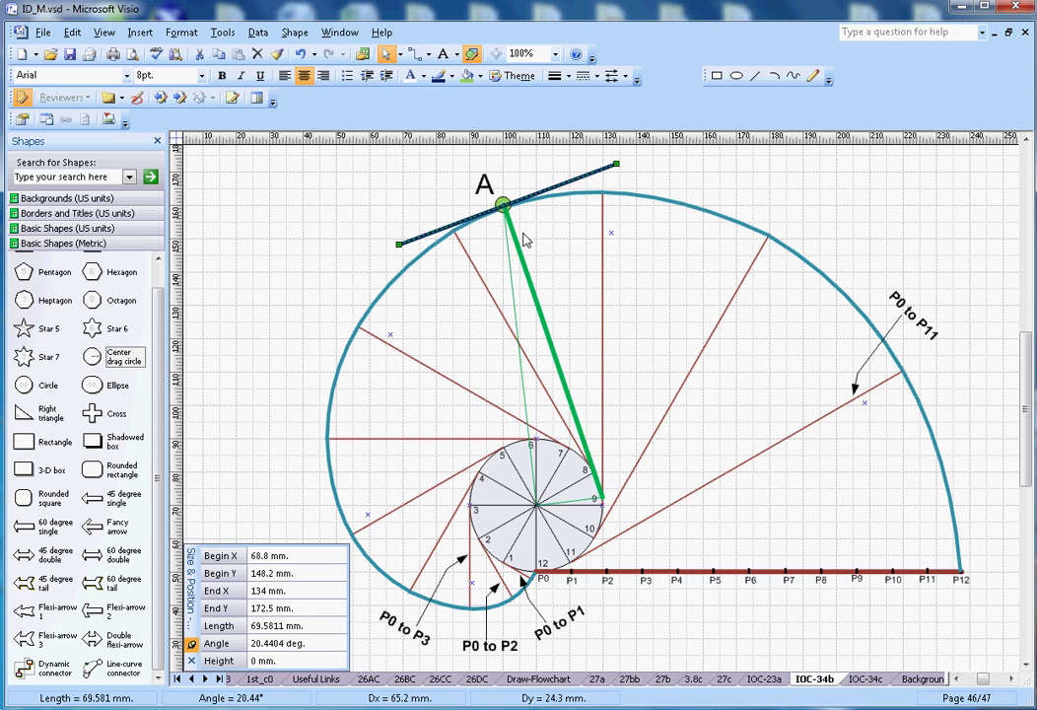
click(769, 205)
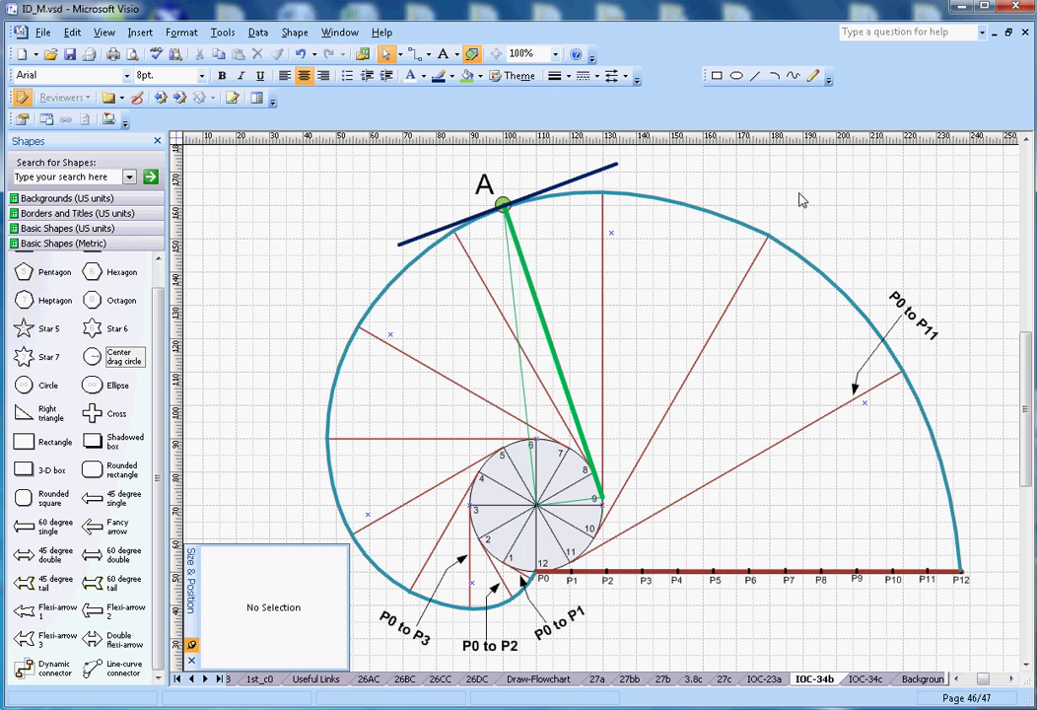